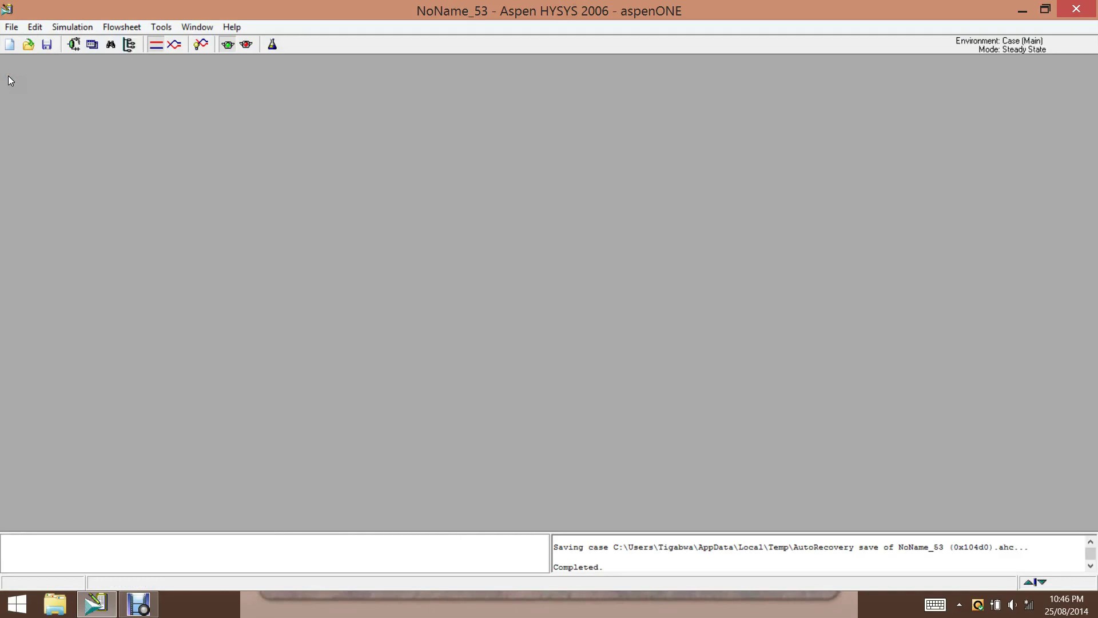
Start a new blank HYSYS case, NoName_54
click(11, 44)
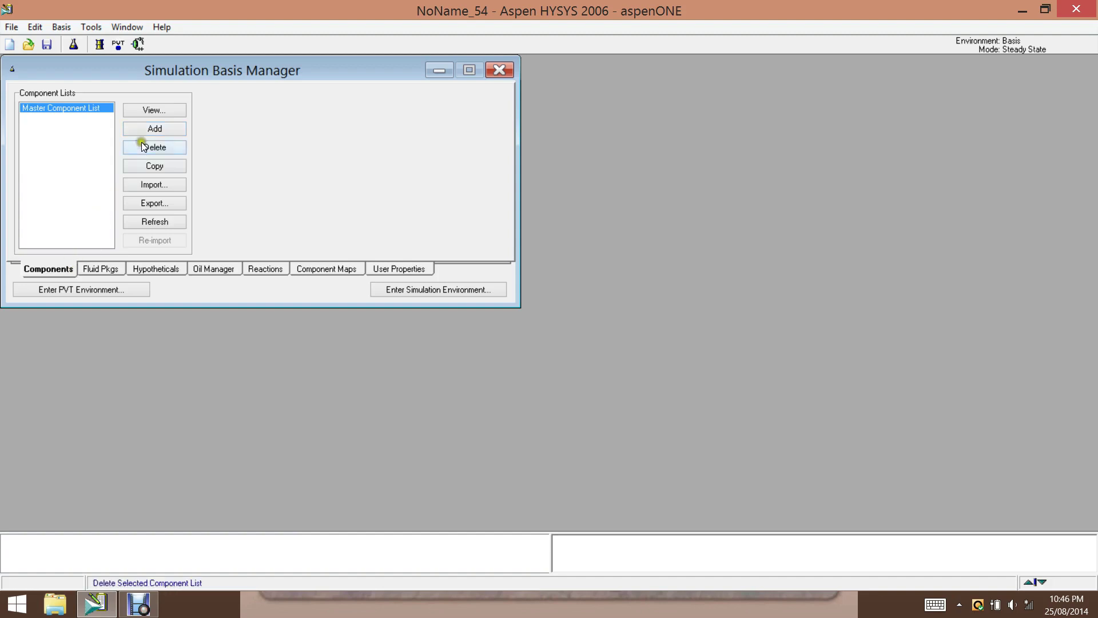
Create a component list and add Nitrogen to it
click(141, 127)
click(400, 135)
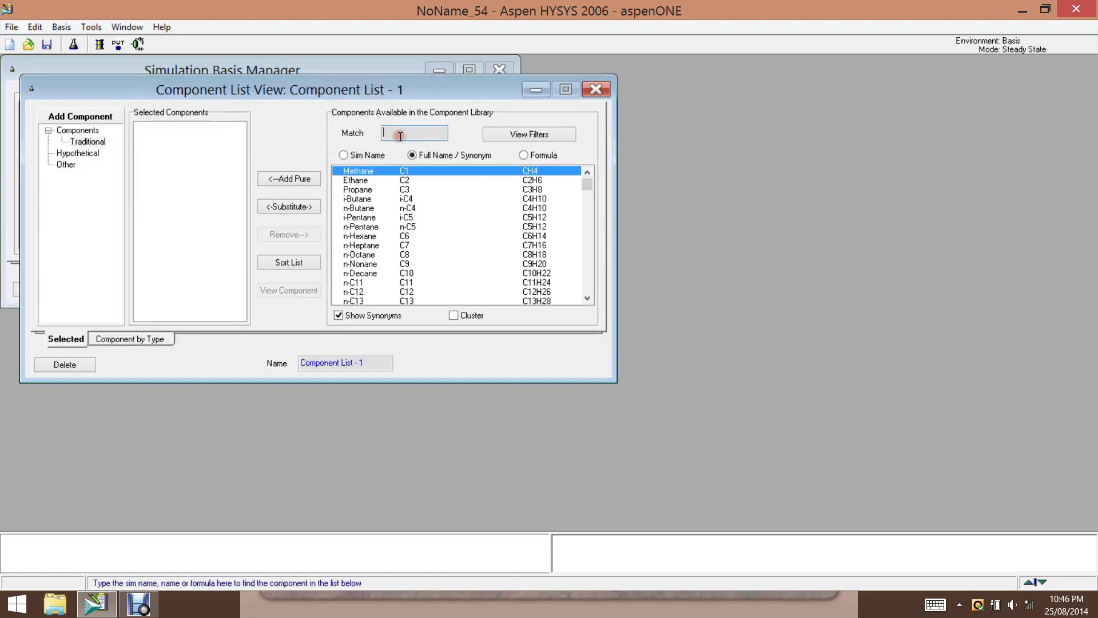
text(nITR)
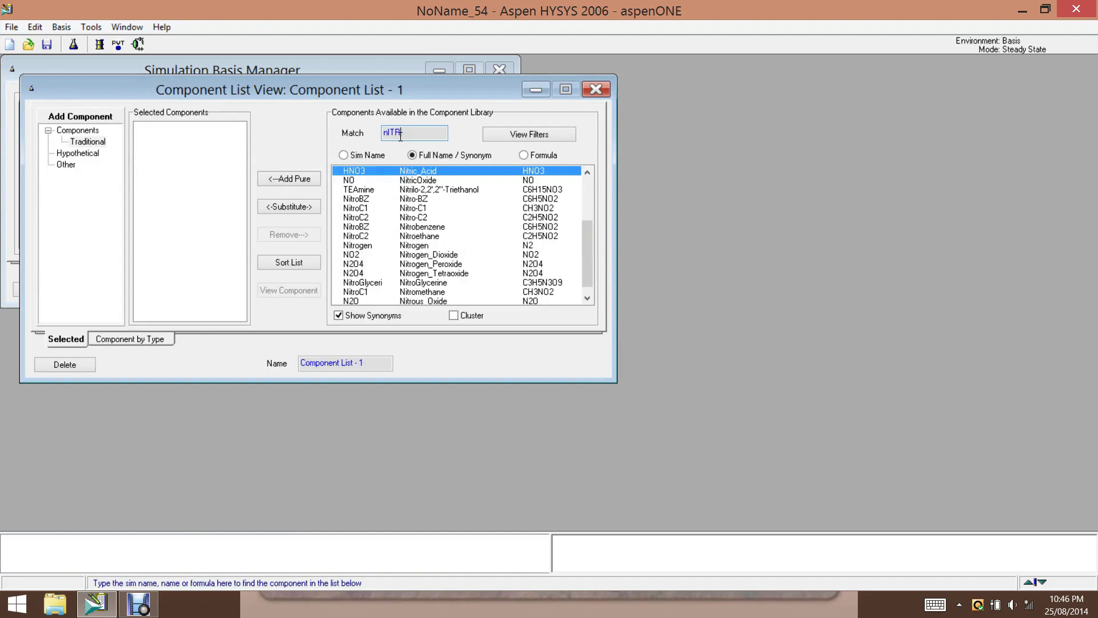
key(BackSpace)
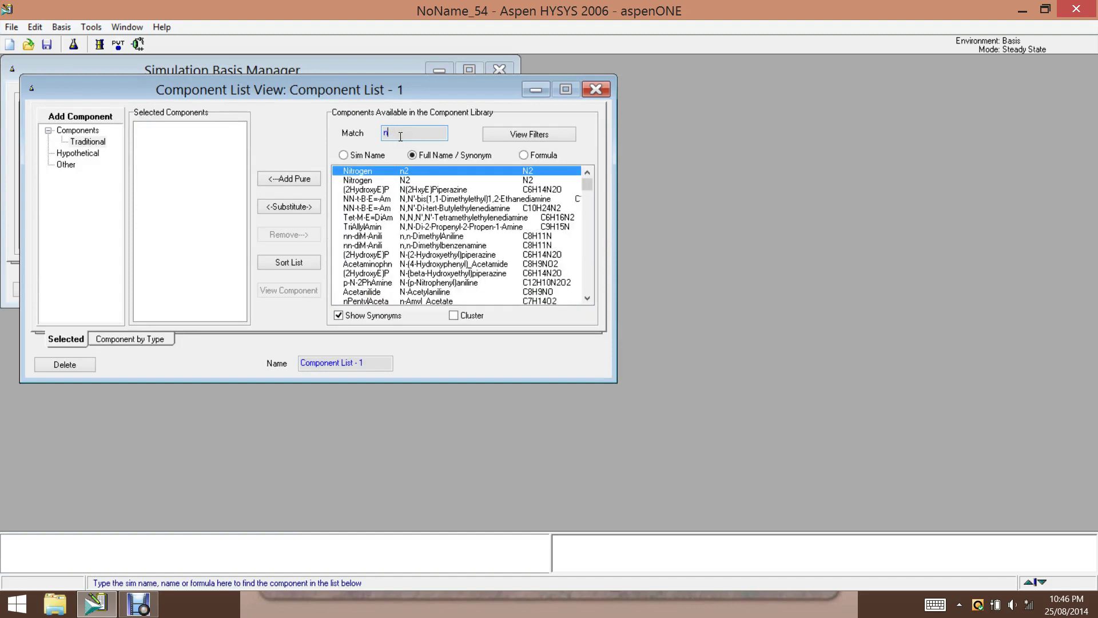
text(ROGEN)
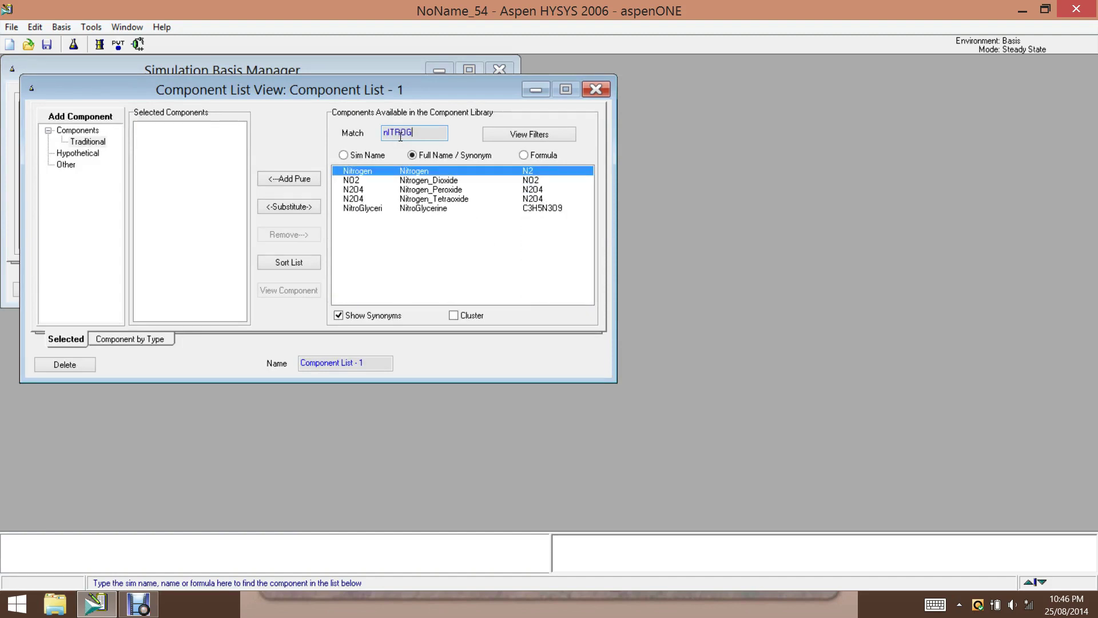
click(351, 171)
click(301, 180)
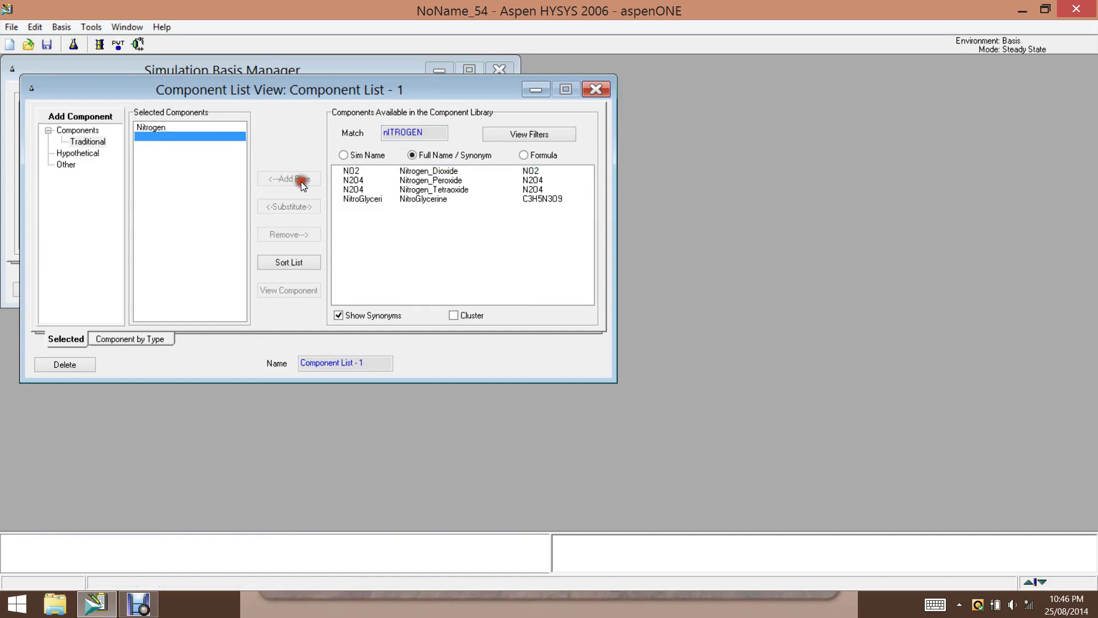
click(595, 89)
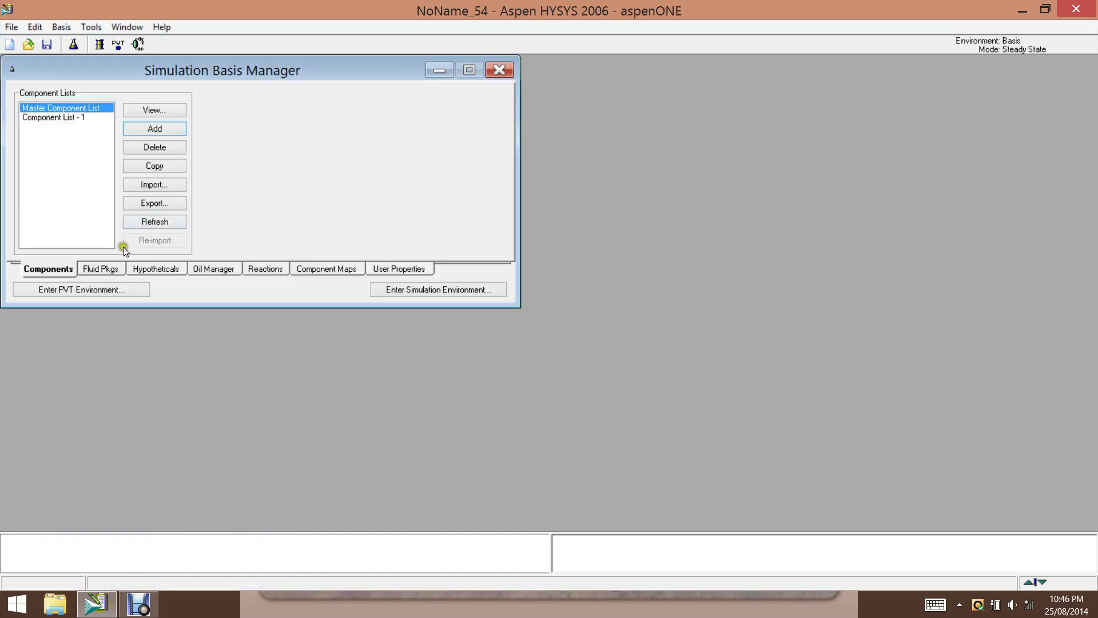
Add a Peng-Robinson fluid package, Basis-1
click(101, 270)
click(186, 131)
drag(154, 163, 150, 207)
click(100, 181)
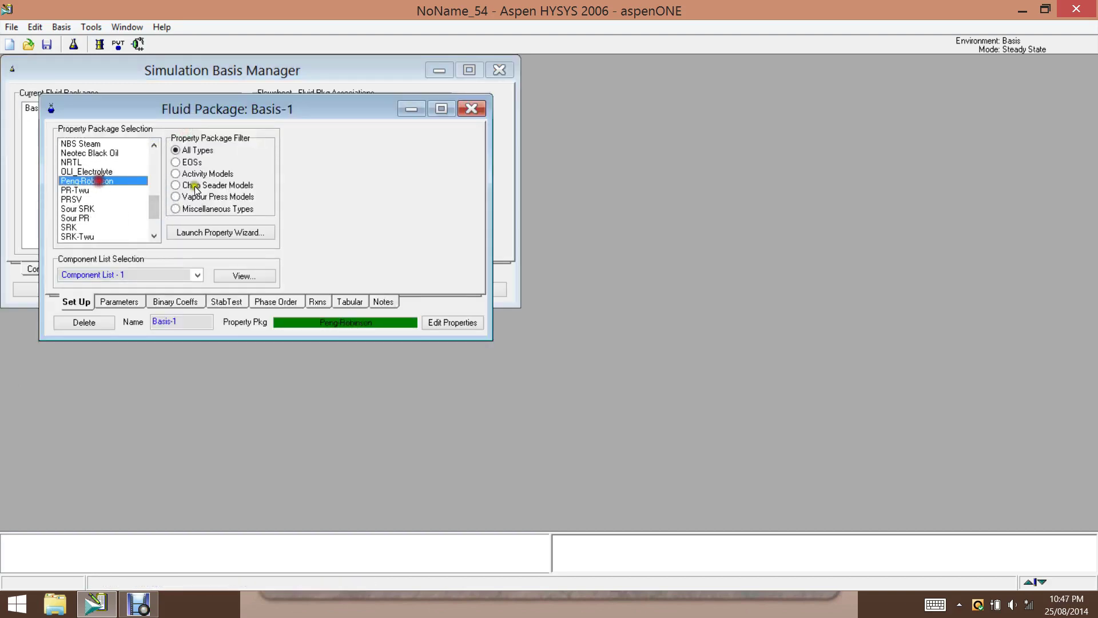
click(472, 109)
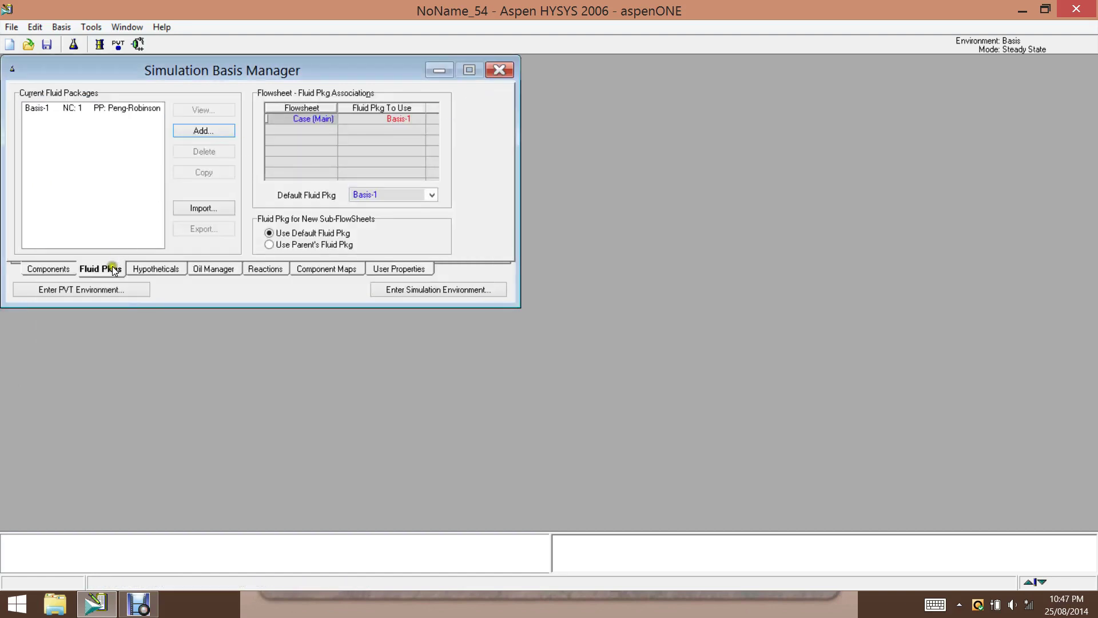
Enter the simulation environment and place a material stream named Nitrogen on the flowsheet
click(466, 295)
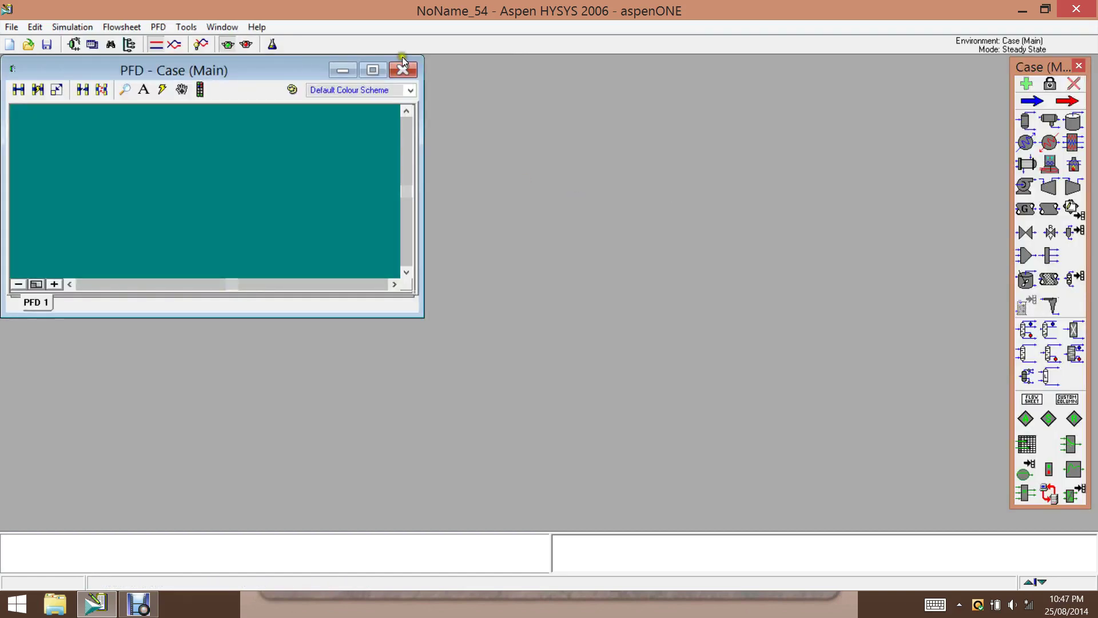
click(381, 70)
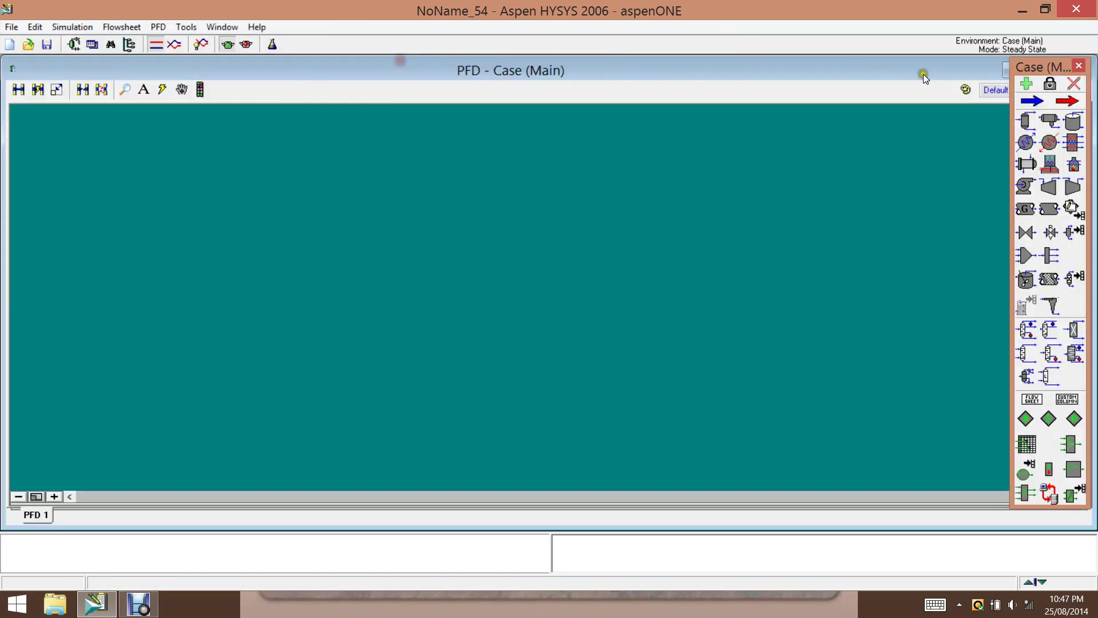
click(1025, 103)
click(282, 206)
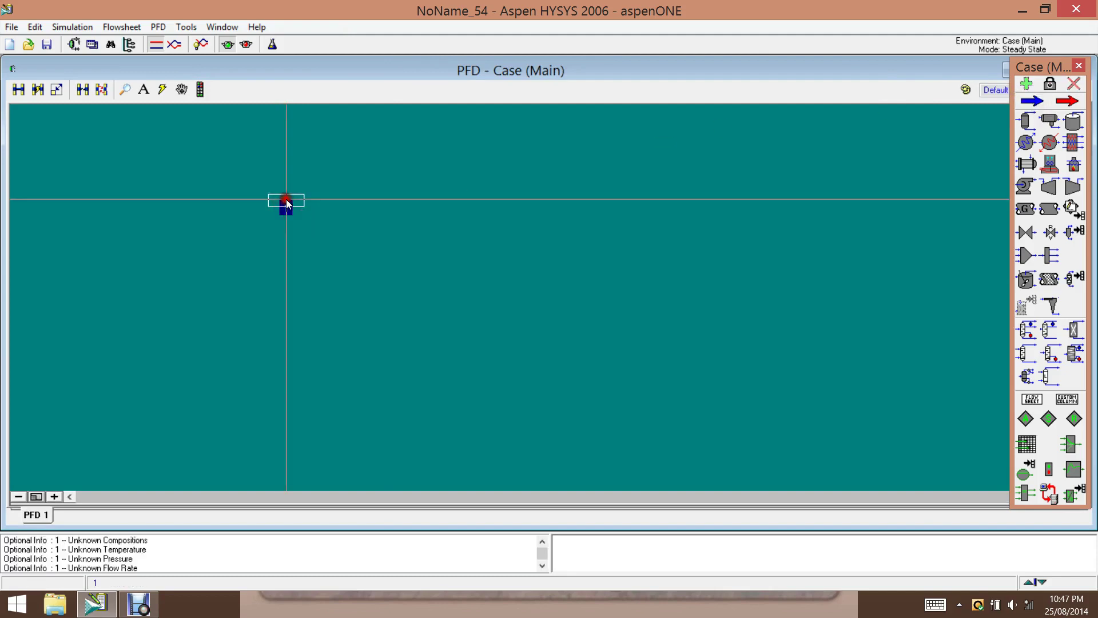
double_click(286, 204)
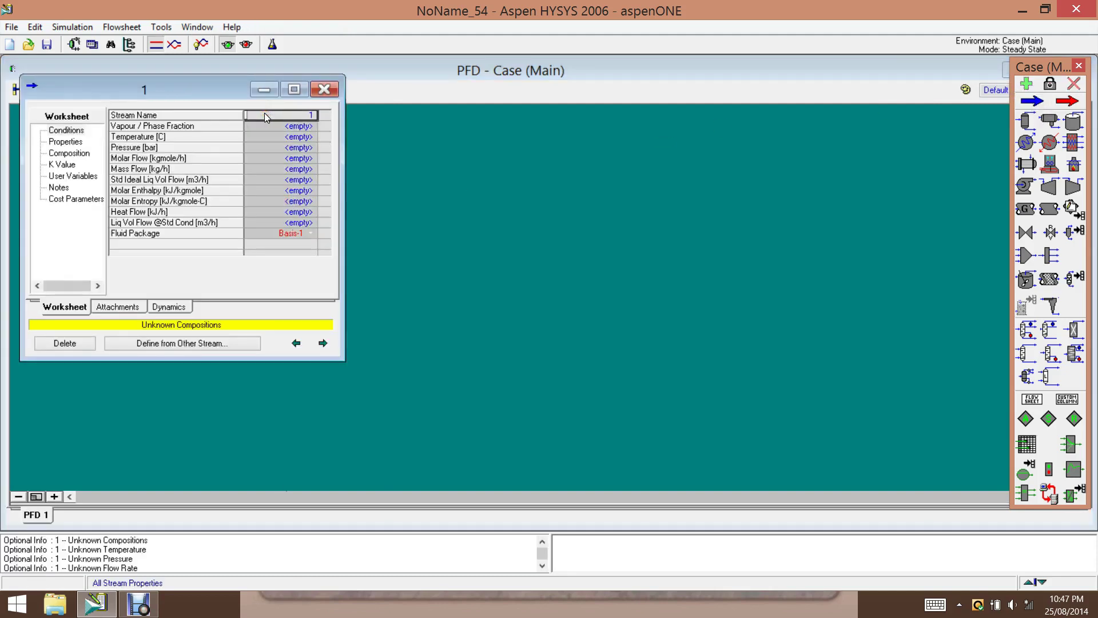
text(nITROGEN)
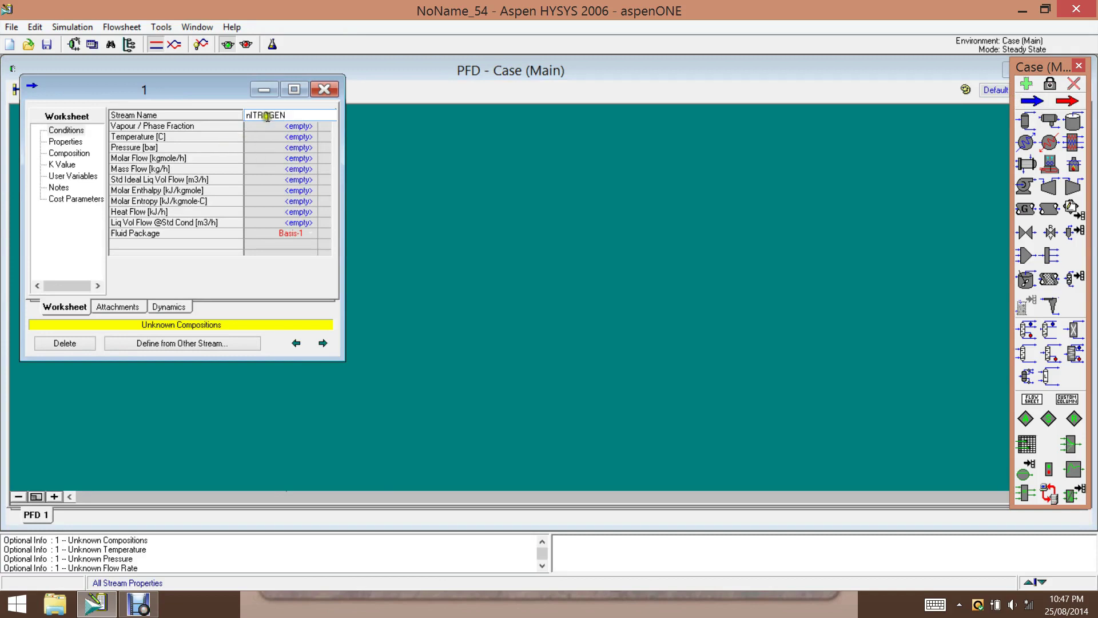
key(Return)
key(BackSpace)
text(nitrogen)
click(269, 135)
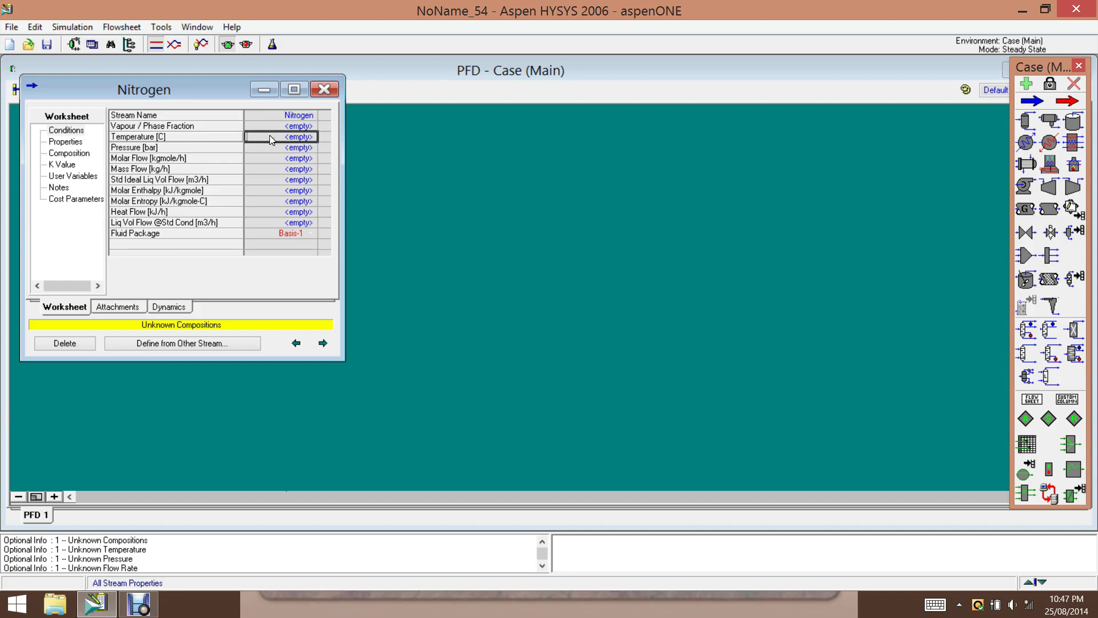
Set the Nitrogen stream to -100 °C, 1 bar and 1 kgmole/h molar flow
click(270, 135)
text(-100)
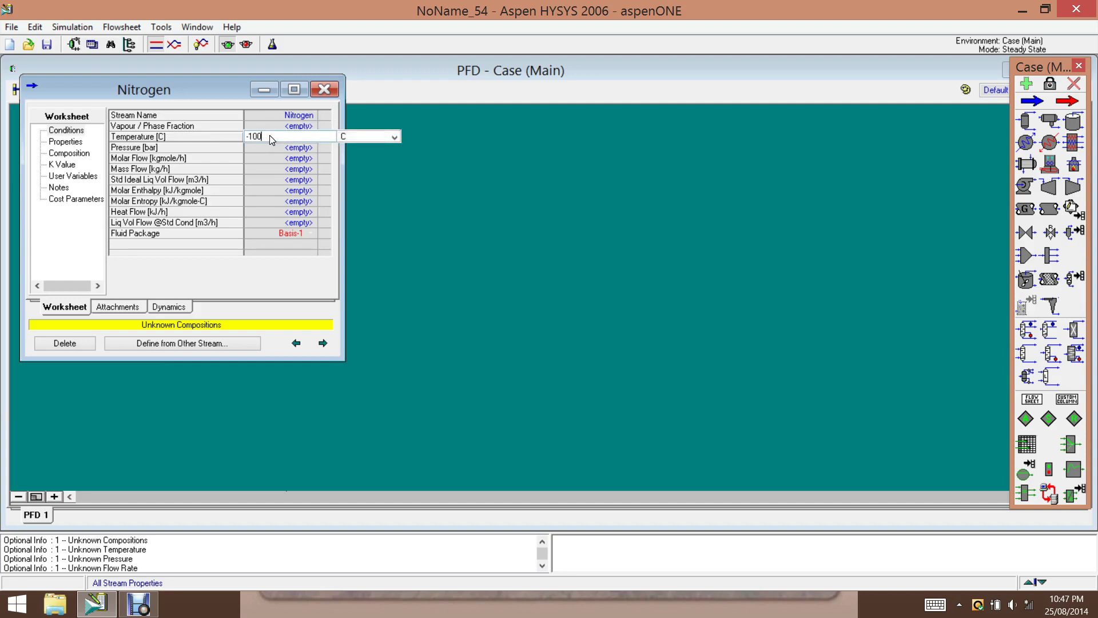
key(Return)
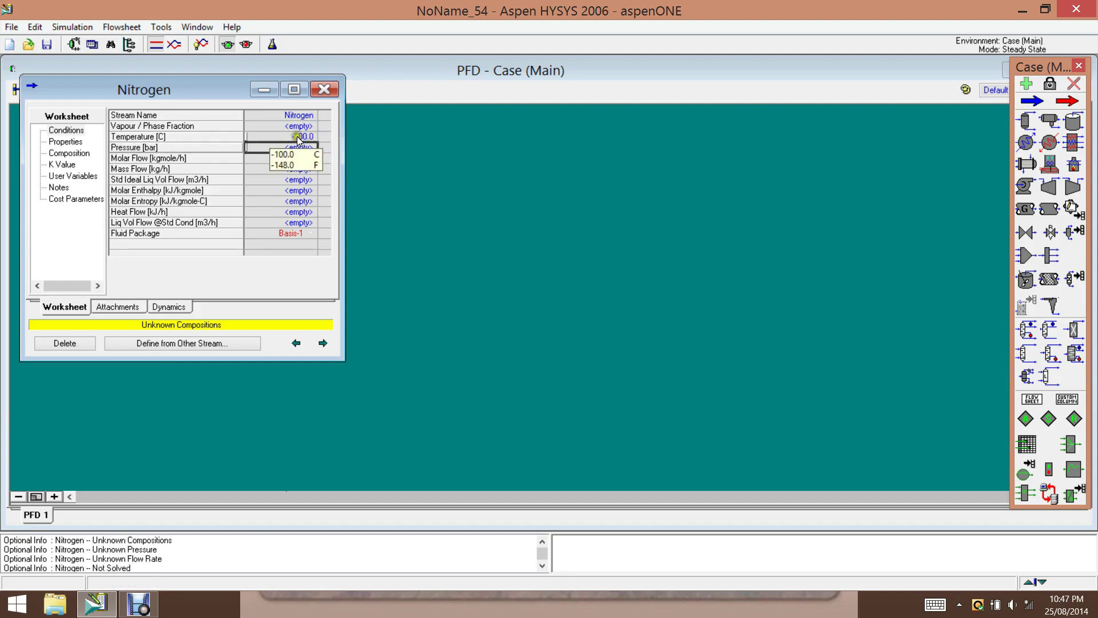
click(290, 138)
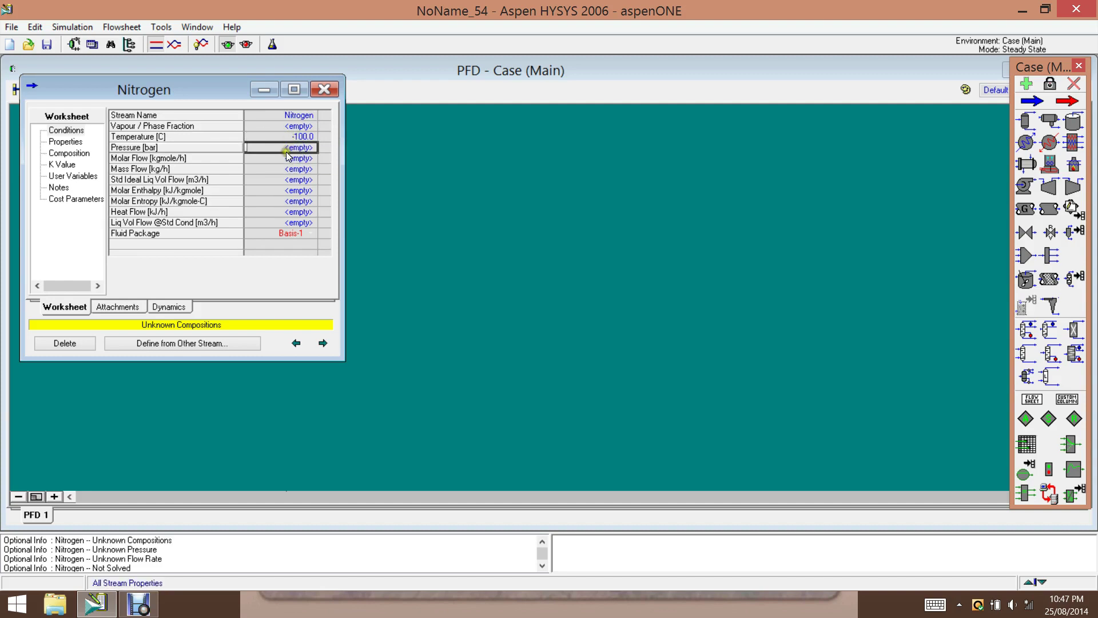
text(1)
key(Return)
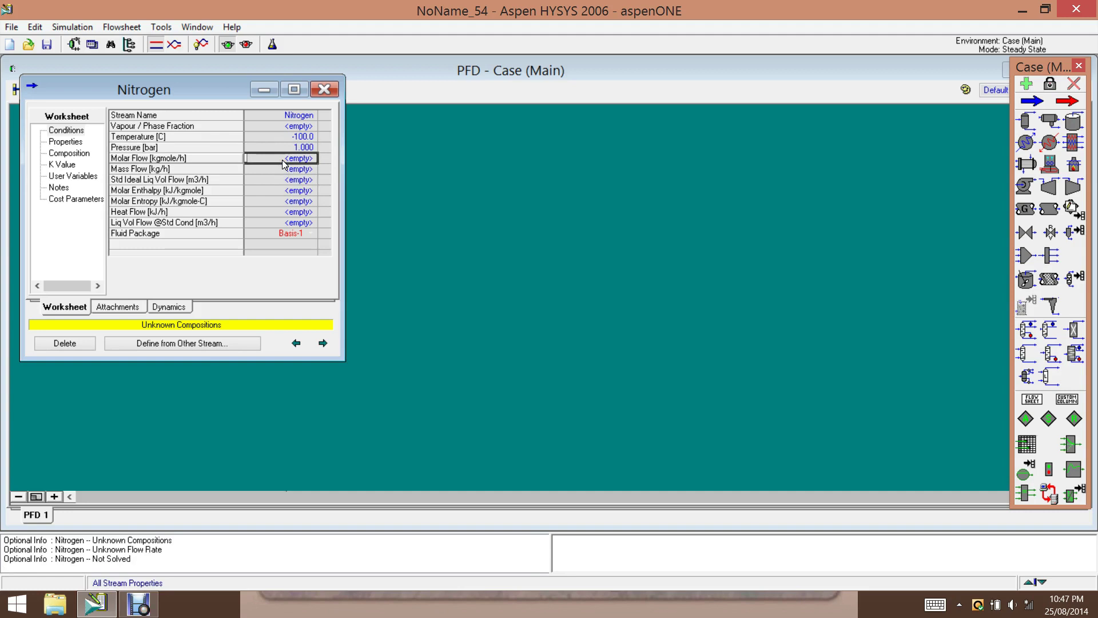
text(1)
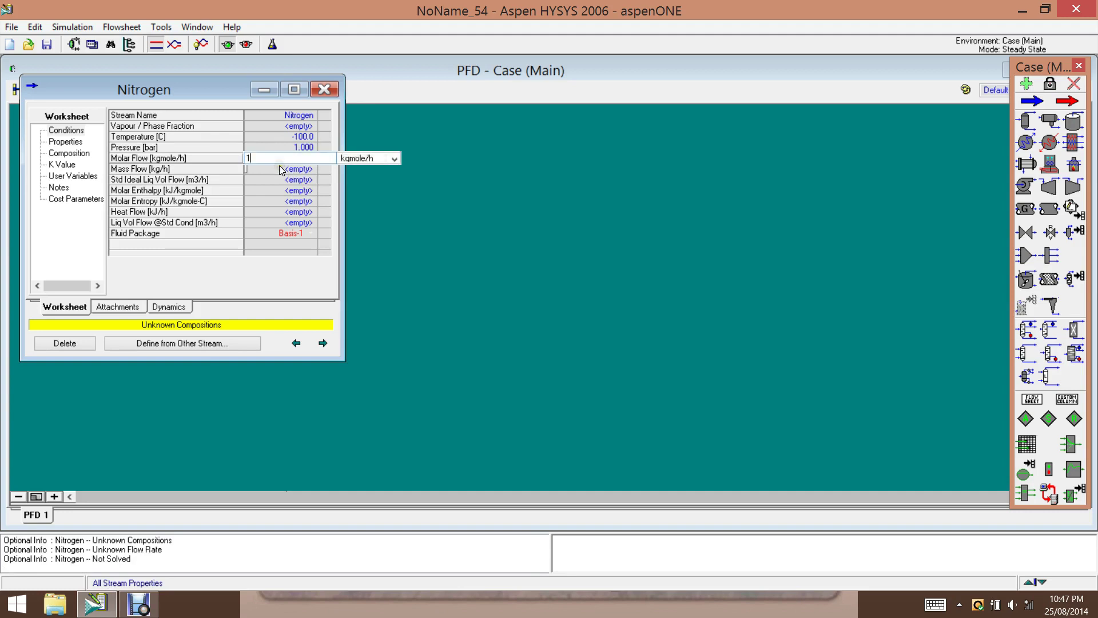
key(Return)
Set the stream composition to a Nitrogen mole fraction of 1
click(69, 153)
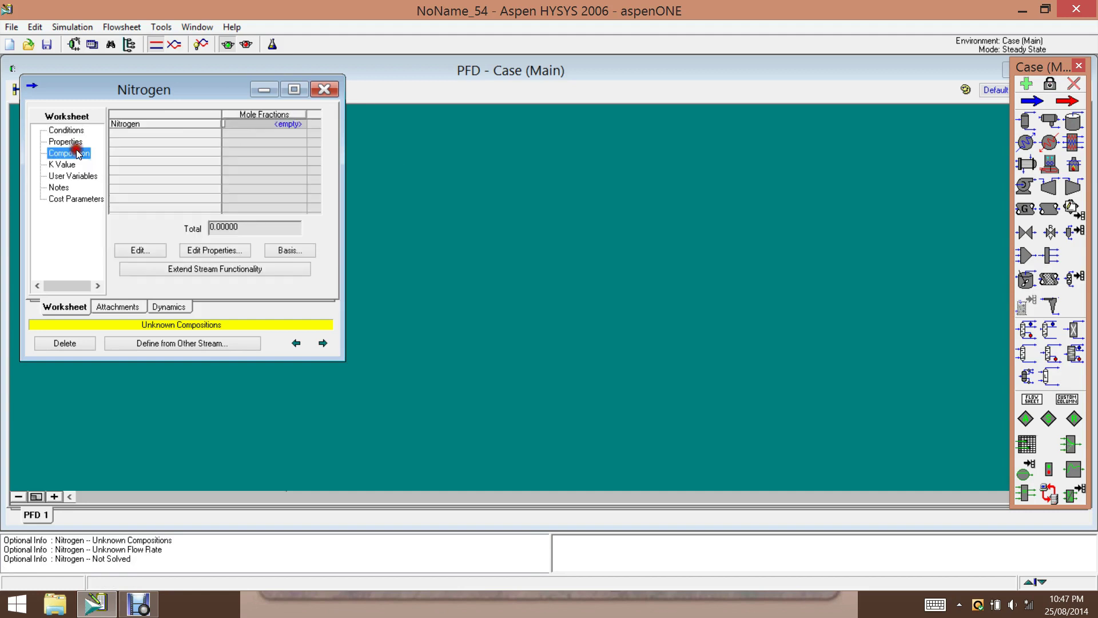
click(248, 125)
click(138, 250)
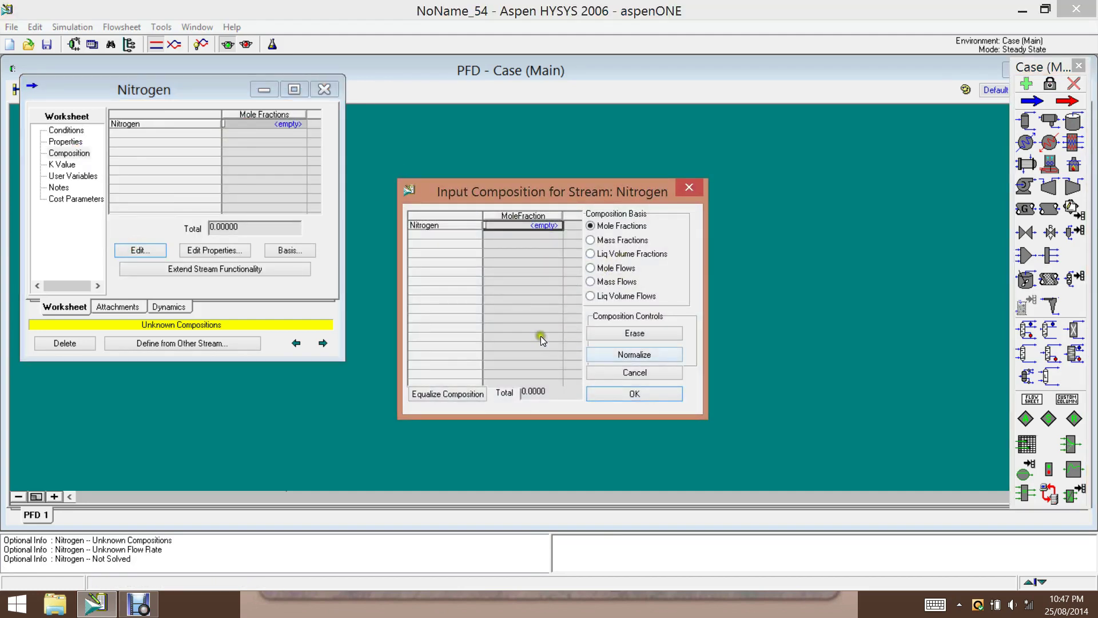
text(1)
key(Return)
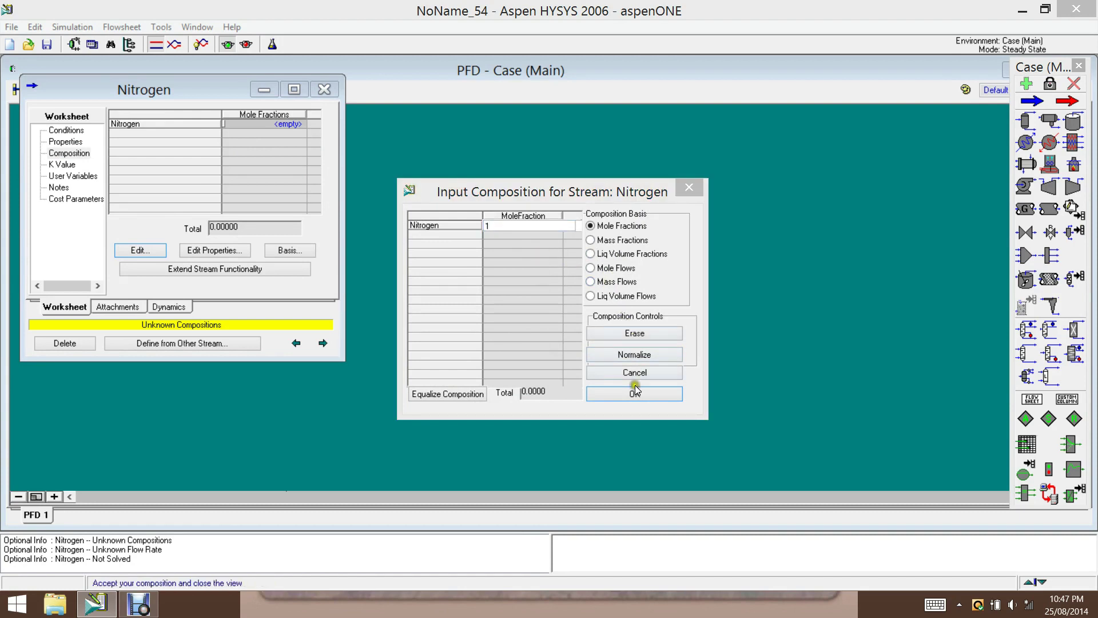
click(633, 395)
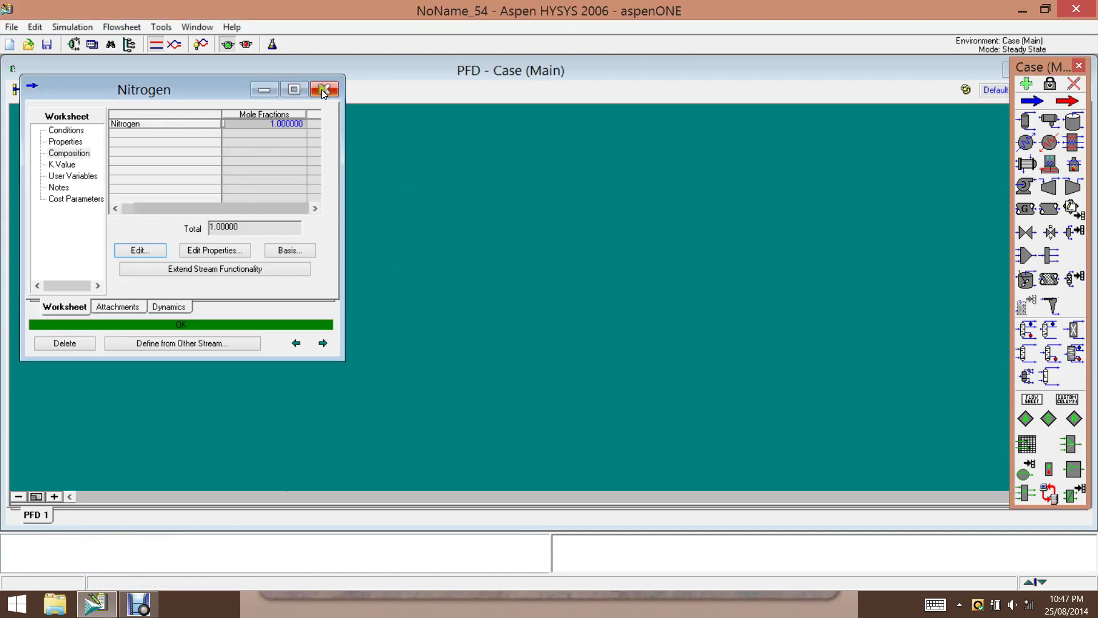
Close the Nitrogen stream, reopen it to check it solved, and close it again
click(322, 90)
double_click(285, 201)
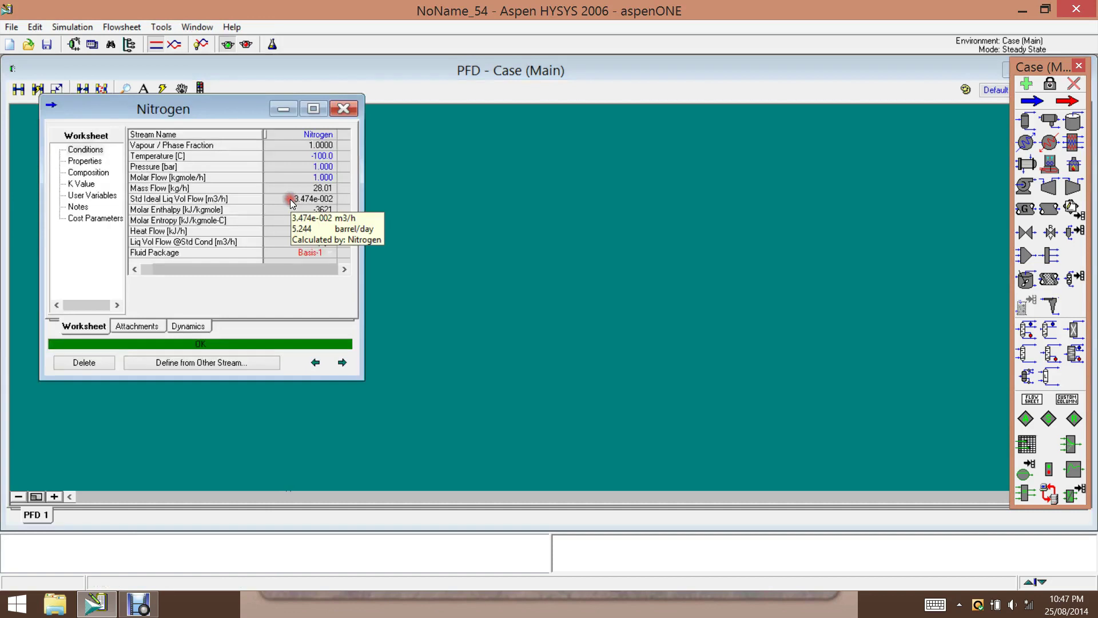
click(345, 109)
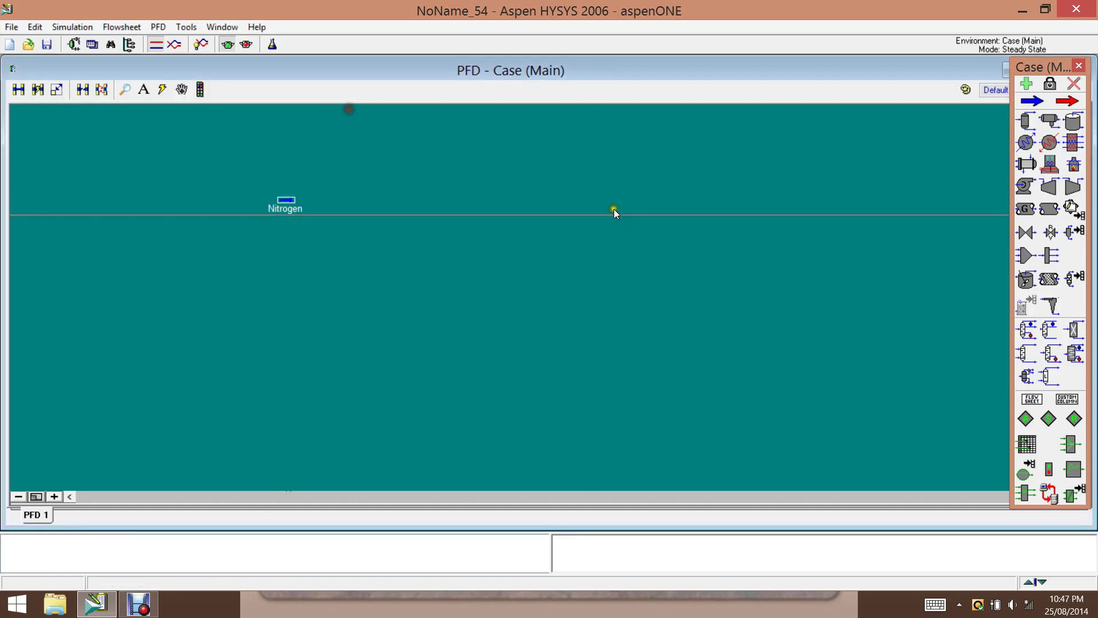
Add spreadsheet SPRDSHT-1 and import Nitrogen's Pressure into cell A1
click(1030, 441)
click(410, 262)
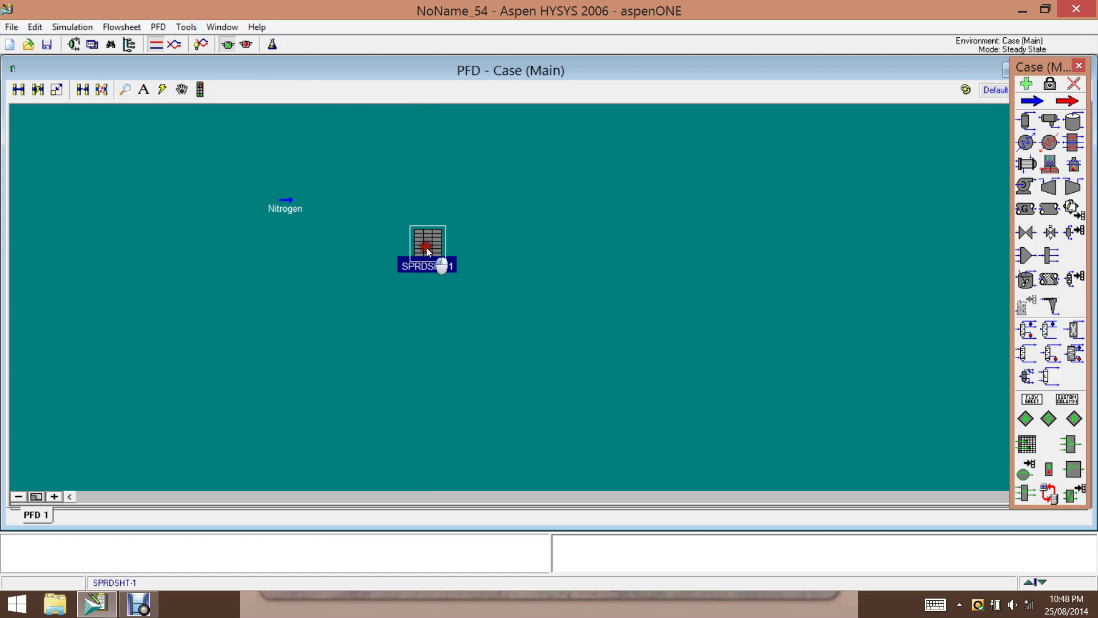
double_click(427, 251)
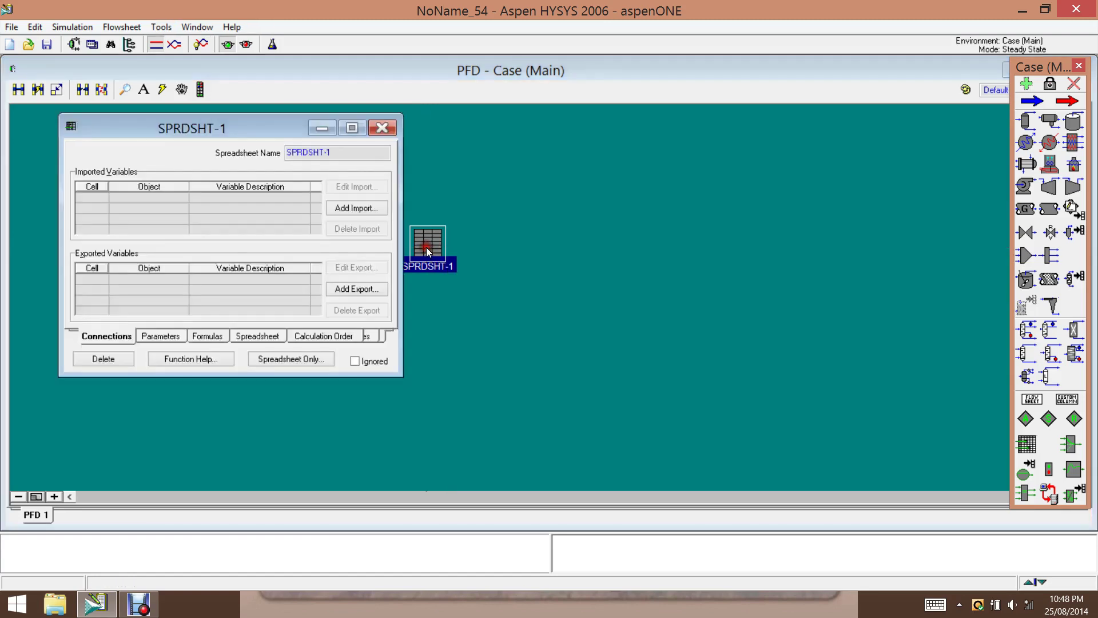
click(339, 208)
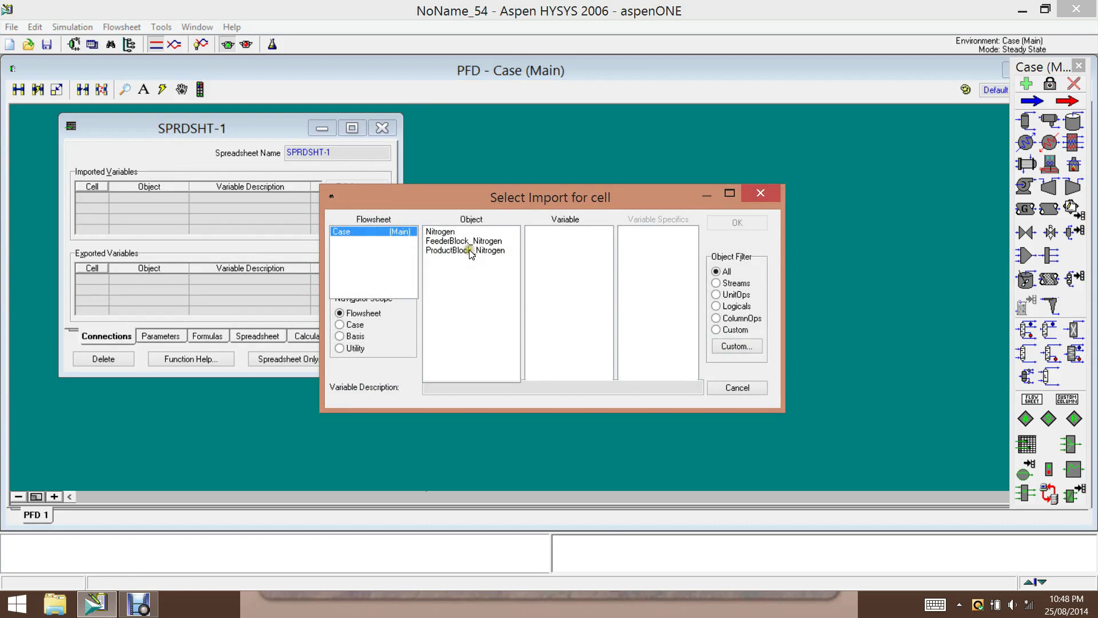
click(439, 232)
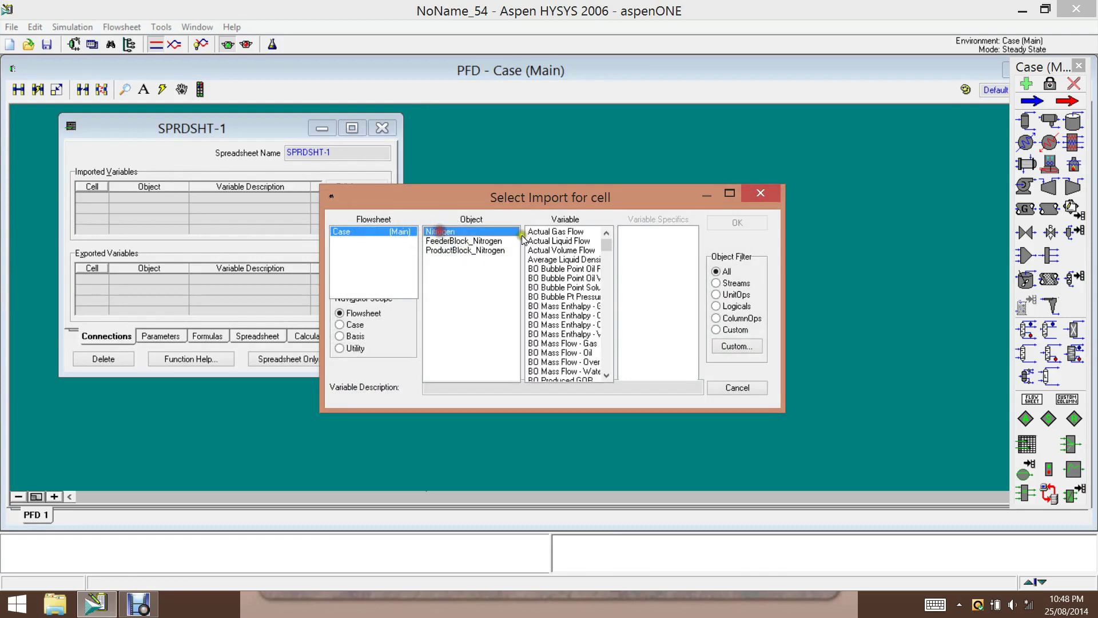
drag(609, 246, 610, 348)
click(542, 324)
click(720, 224)
Import Nitrogen's Molar Density into cell A2 and view the spreadsheet grid
click(363, 211)
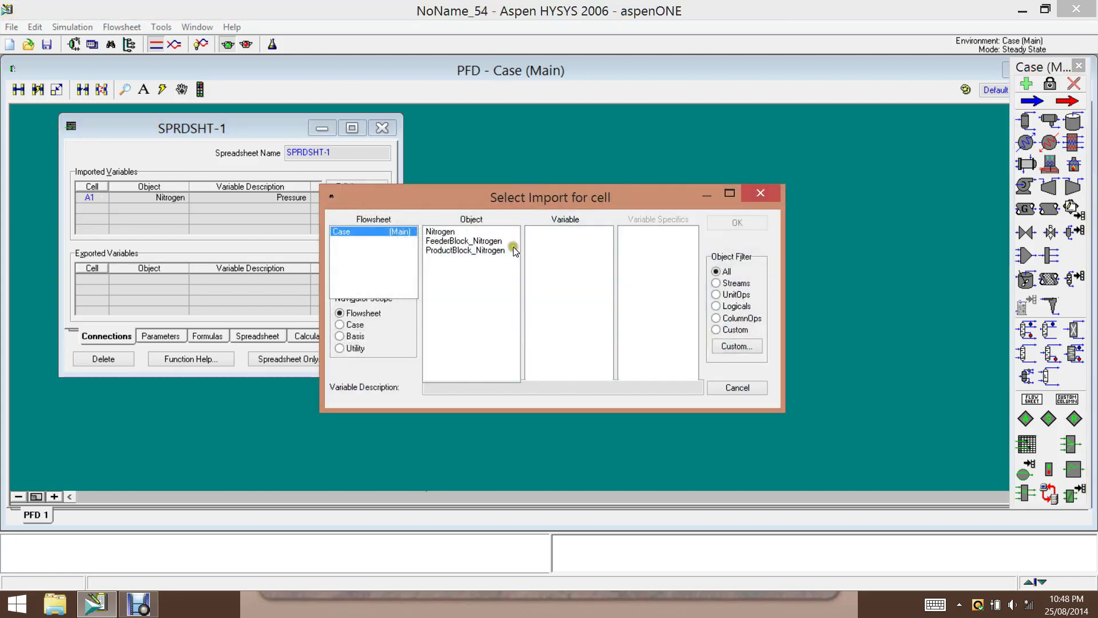
click(487, 234)
drag(606, 245, 608, 298)
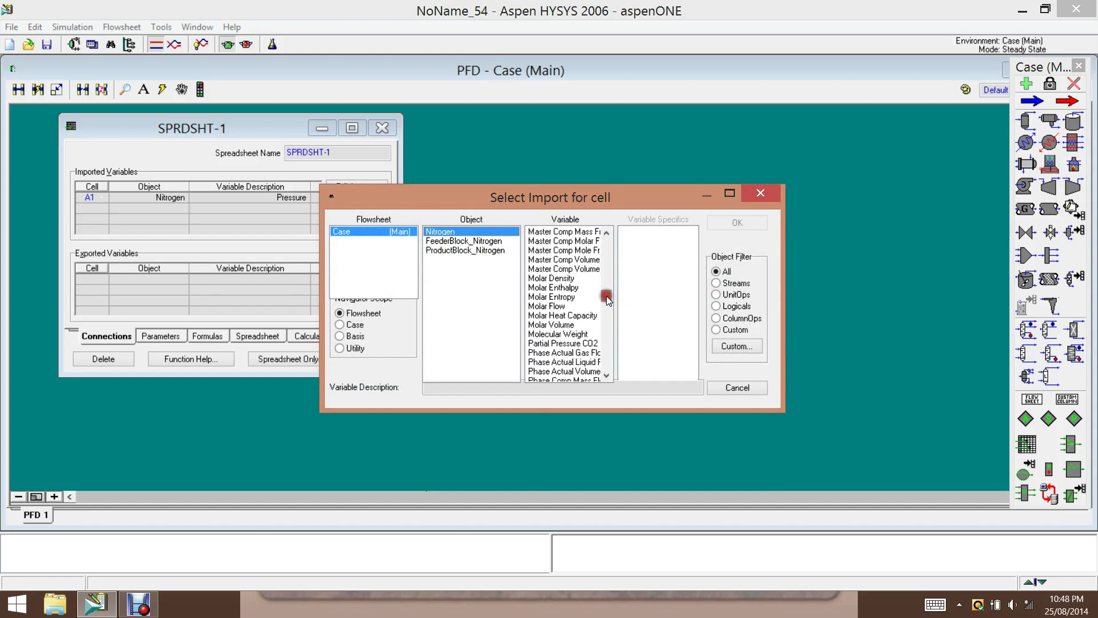
click(565, 279)
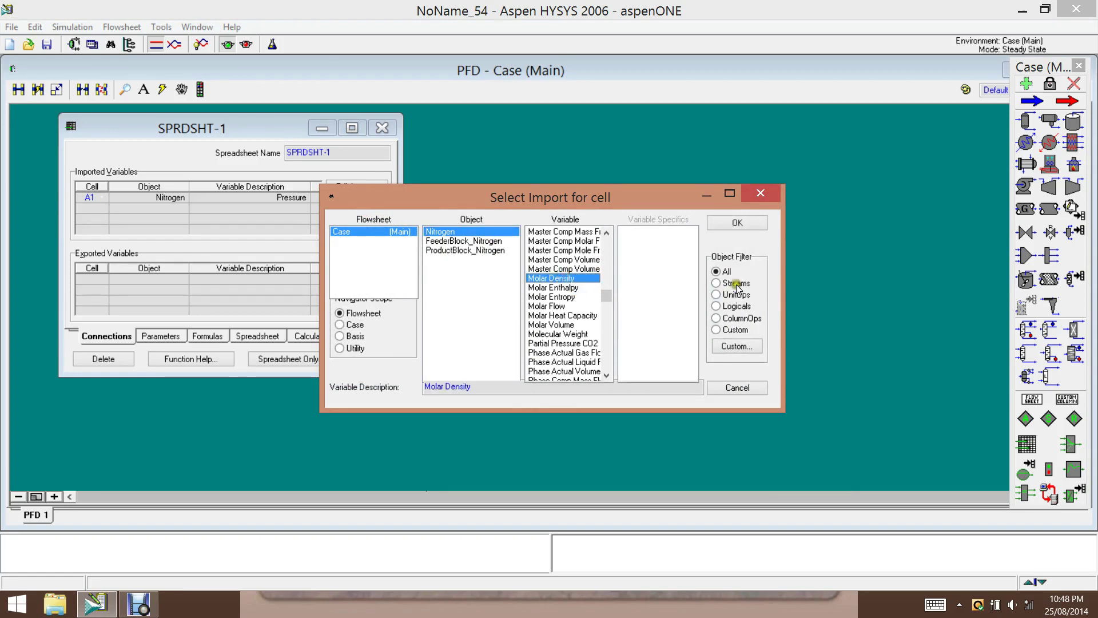
click(727, 225)
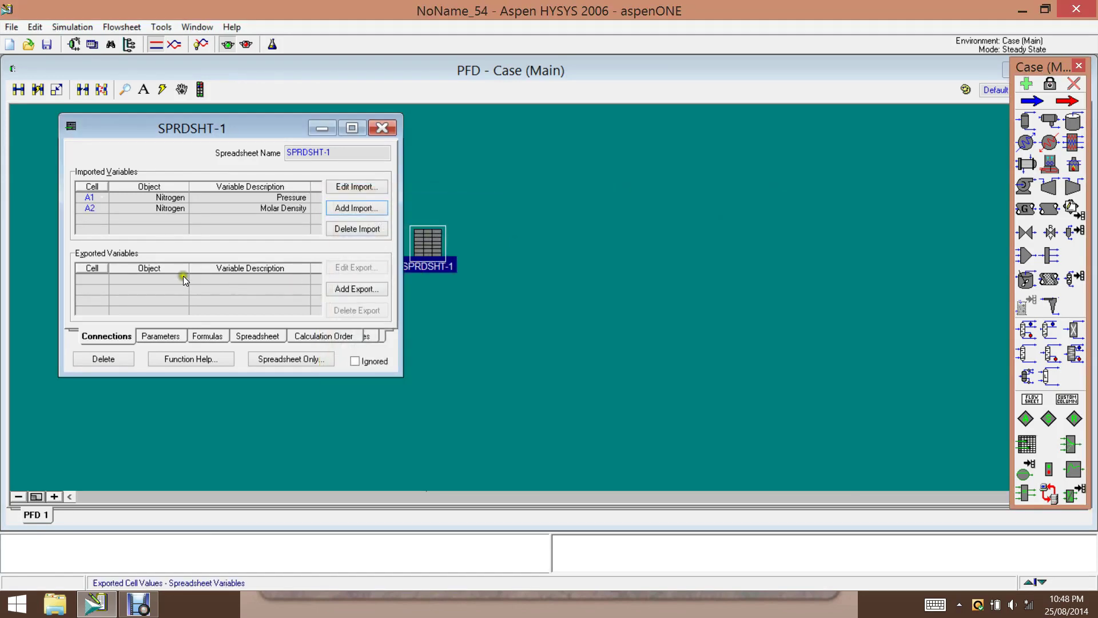
click(257, 336)
click(114, 254)
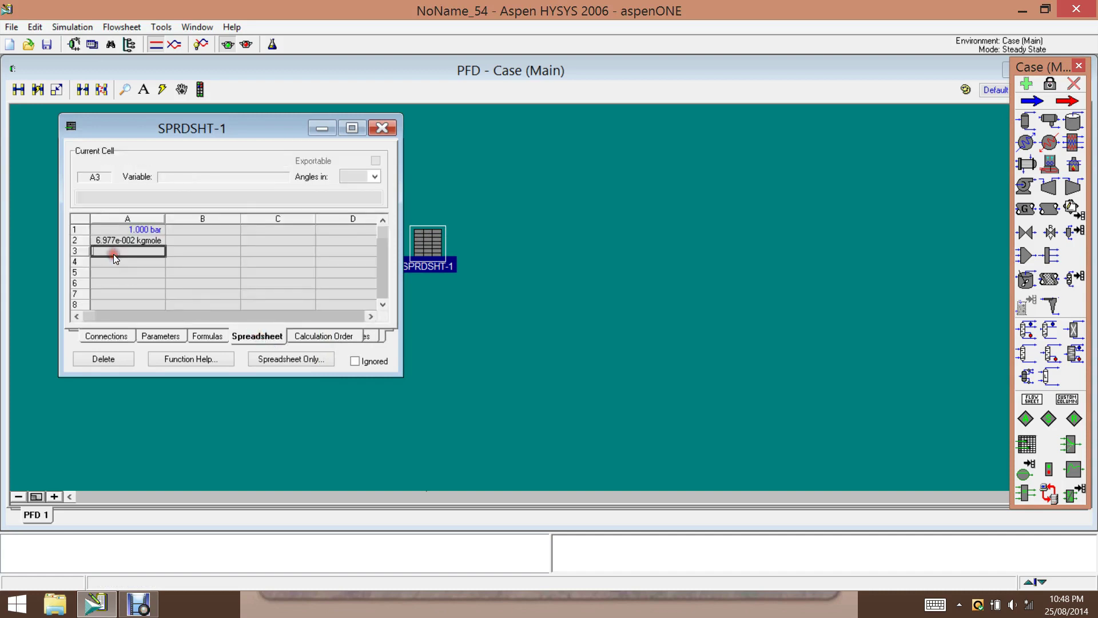
Enter +1/A2 in cell A3 to compute the molar volume, 14.33
text(1)
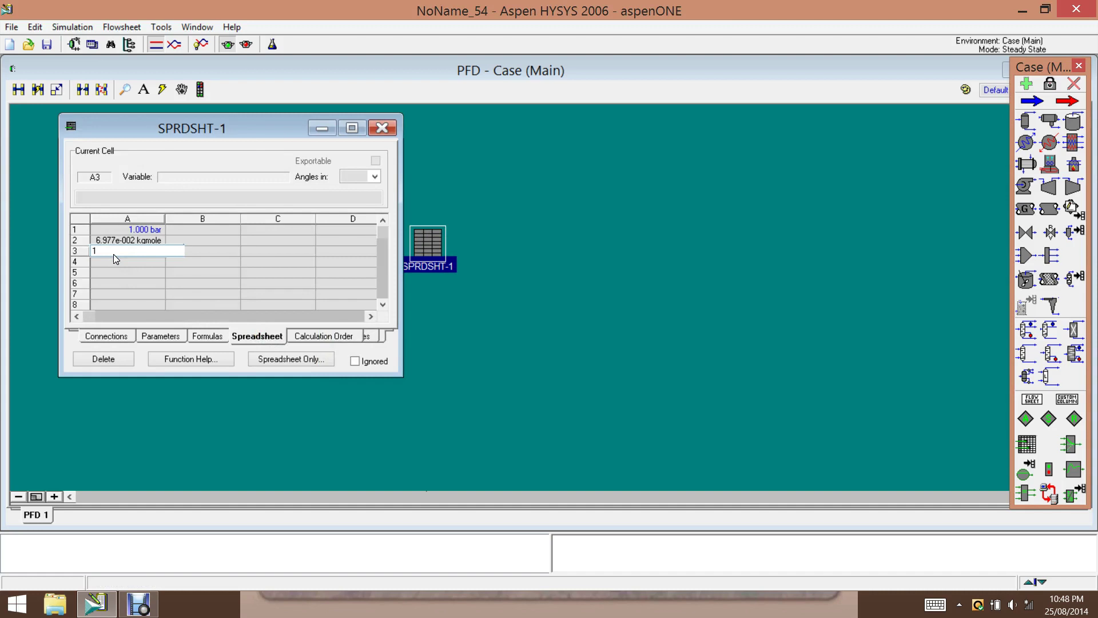
key(BackSpace)
text(+1/A2)
key(Return)
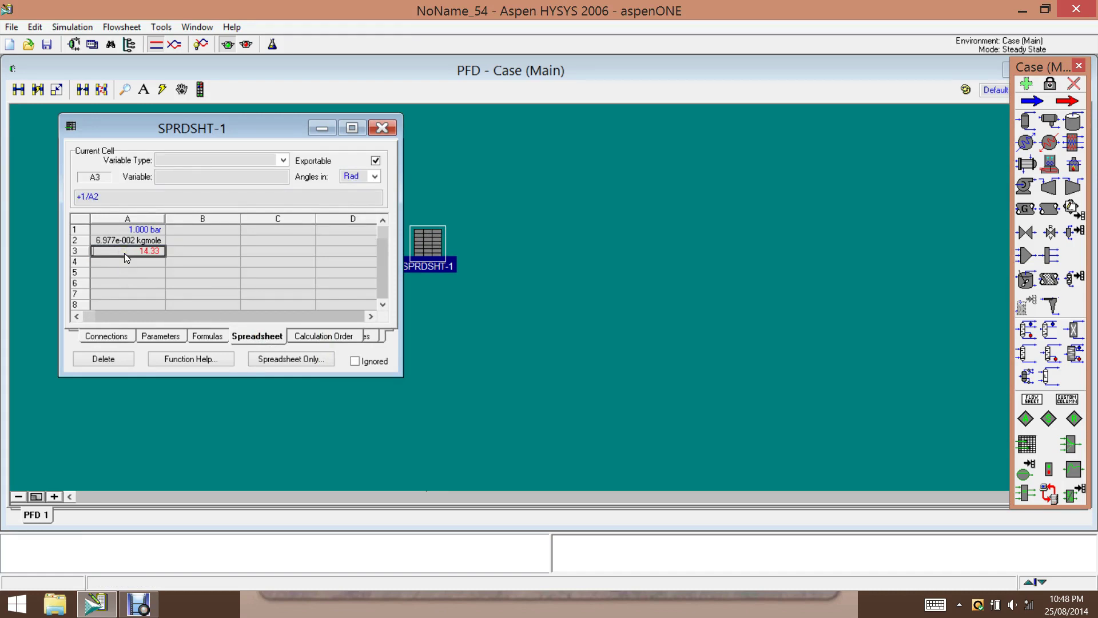
click(129, 238)
Close the spreadsheet, open the DataBook, and add Nitrogen's Pressure as a variable
click(389, 129)
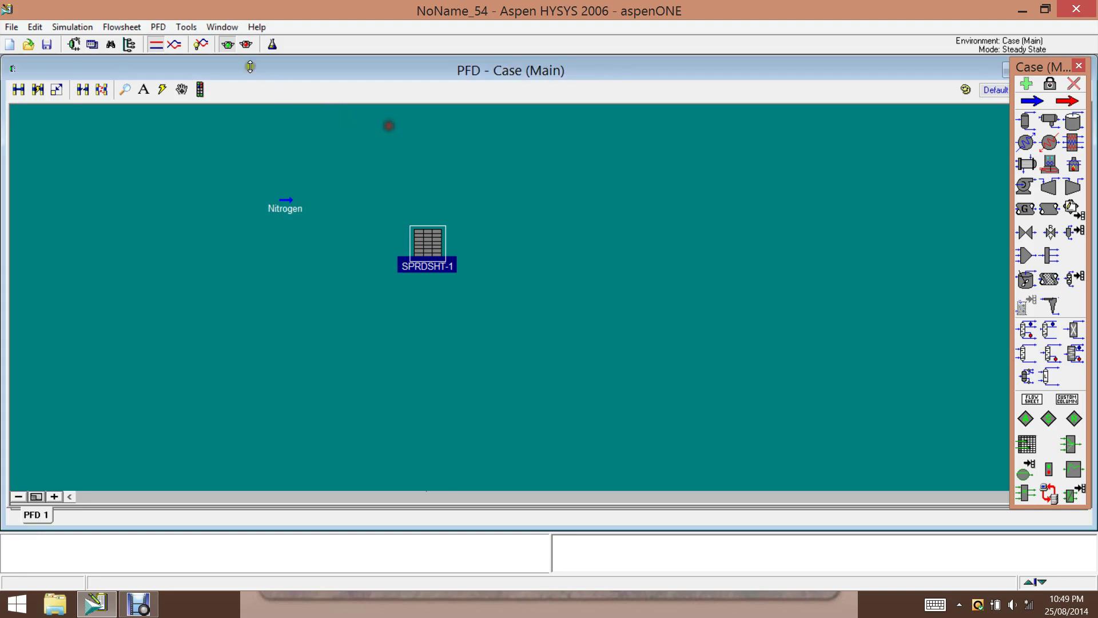
click(186, 27)
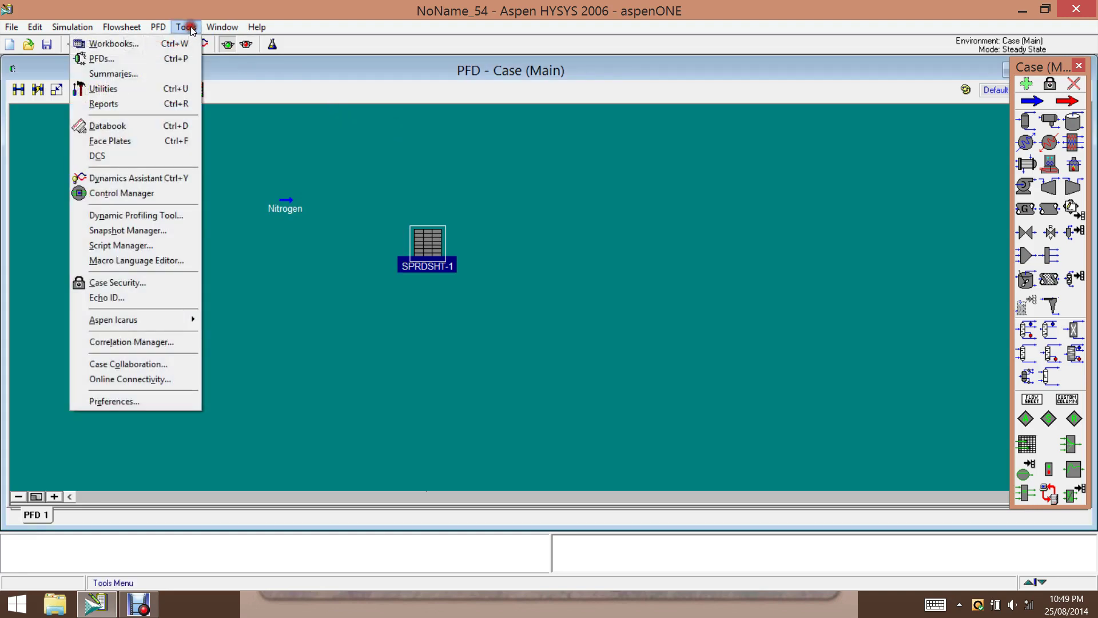
click(140, 125)
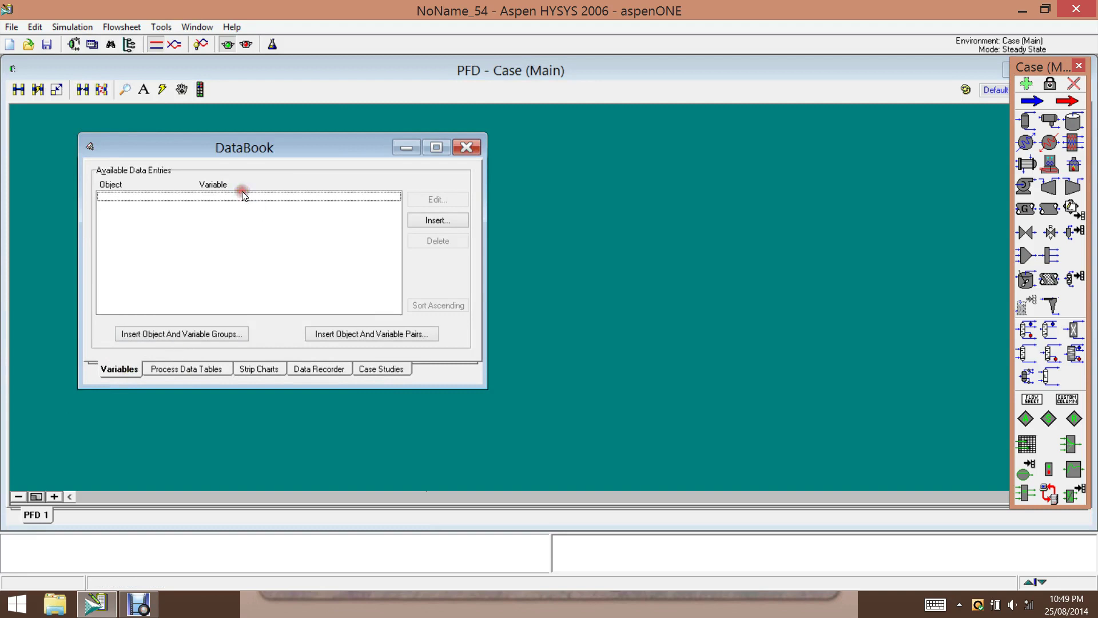
click(434, 220)
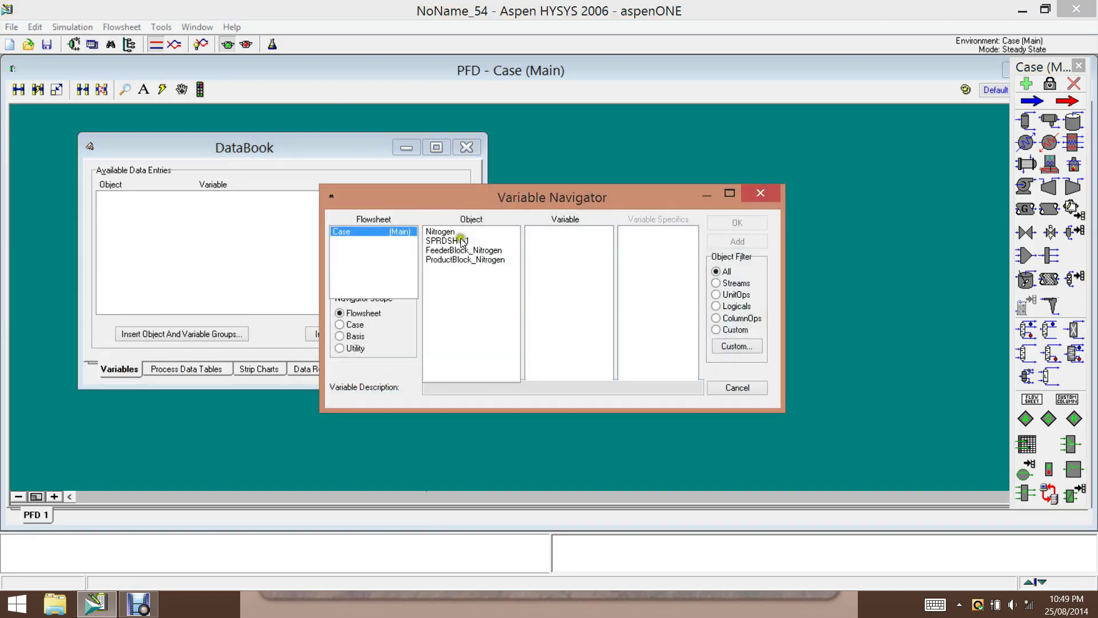
click(450, 232)
drag(609, 246, 610, 246)
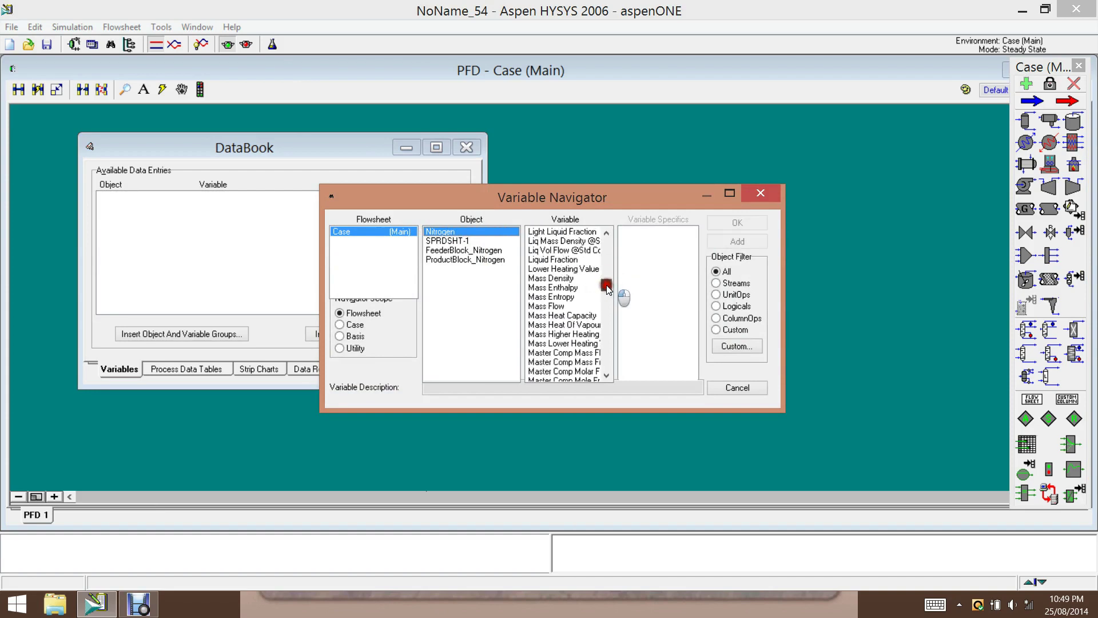
drag(607, 290, 608, 353)
click(544, 297)
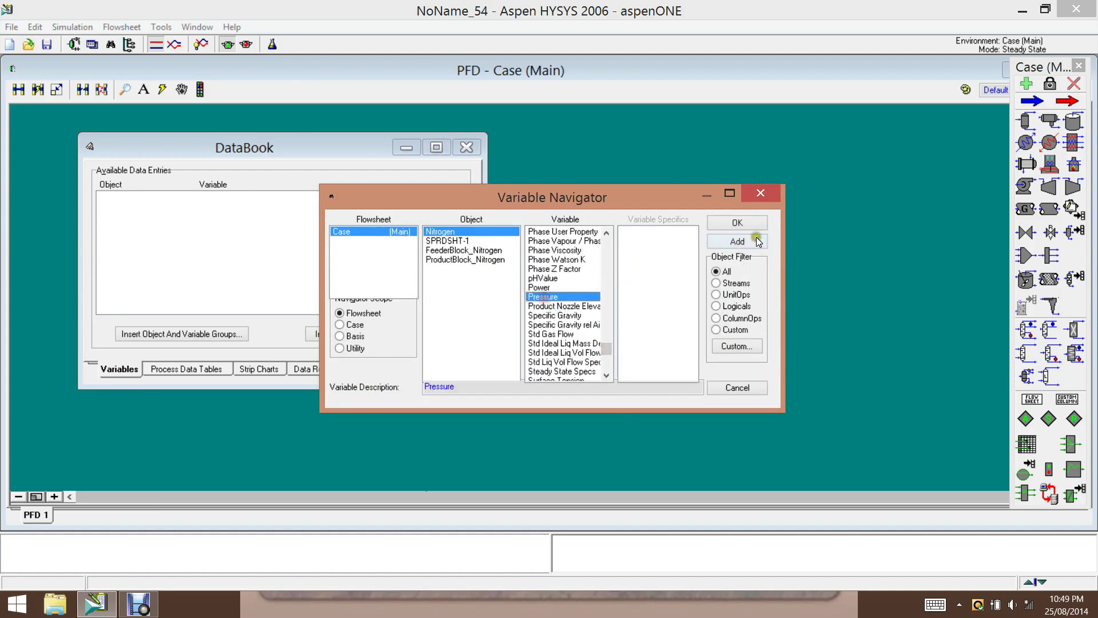
click(751, 225)
Add SPRDSHT-1 cell A3 as a second DataBook variable
click(436, 221)
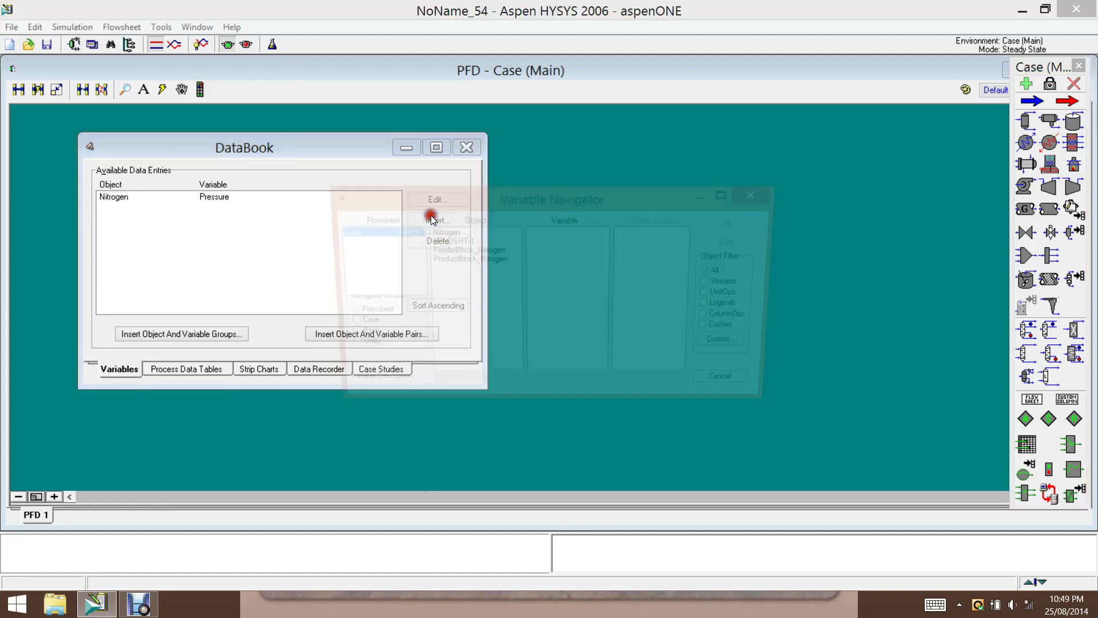
click(447, 241)
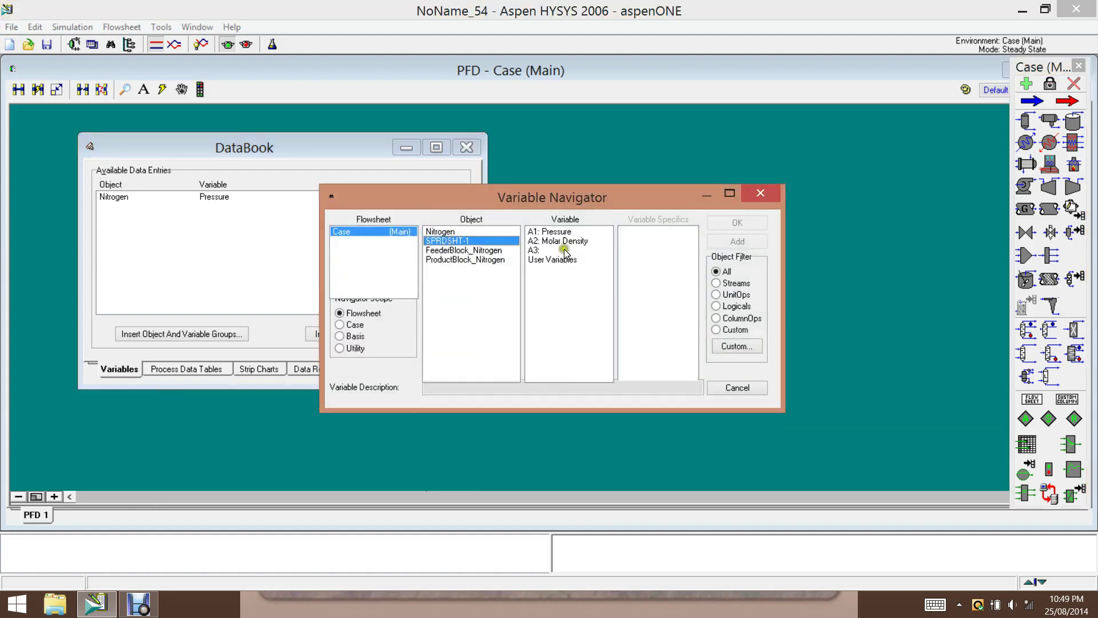
click(540, 250)
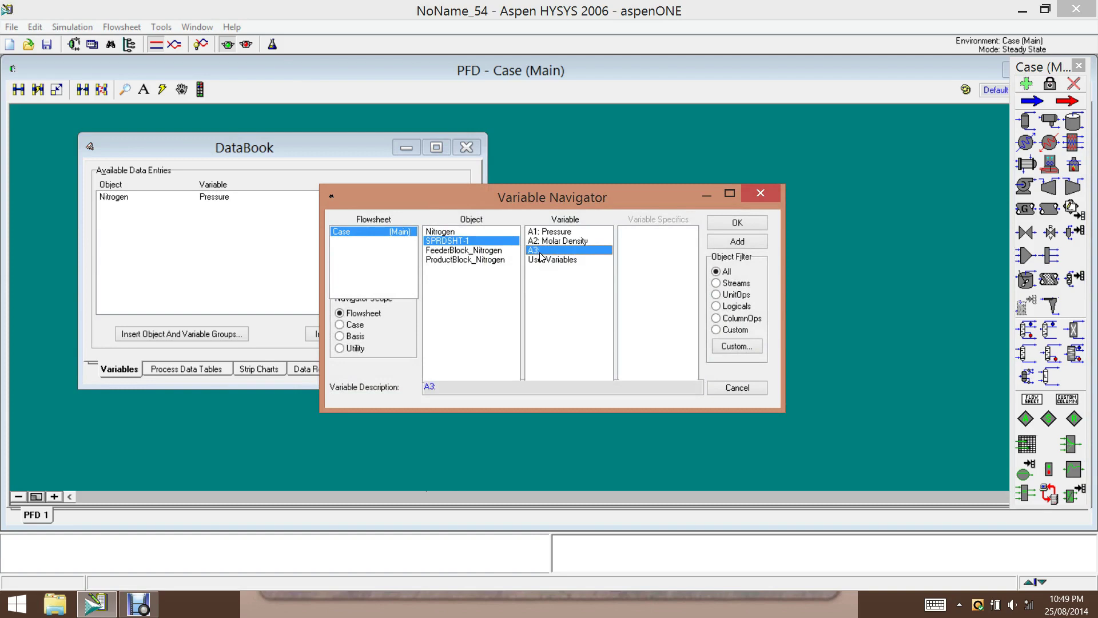
click(734, 221)
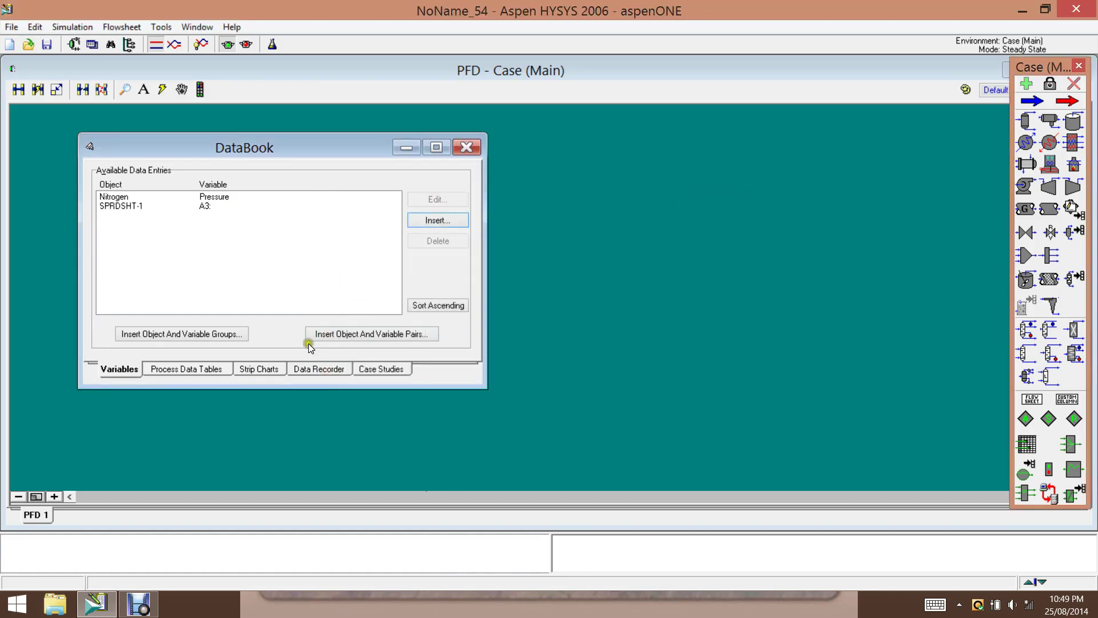
Create Case Study 1 with Nitrogen Pressure independent and SPRDSHT-1 A3 dependent, then open its setup
click(383, 370)
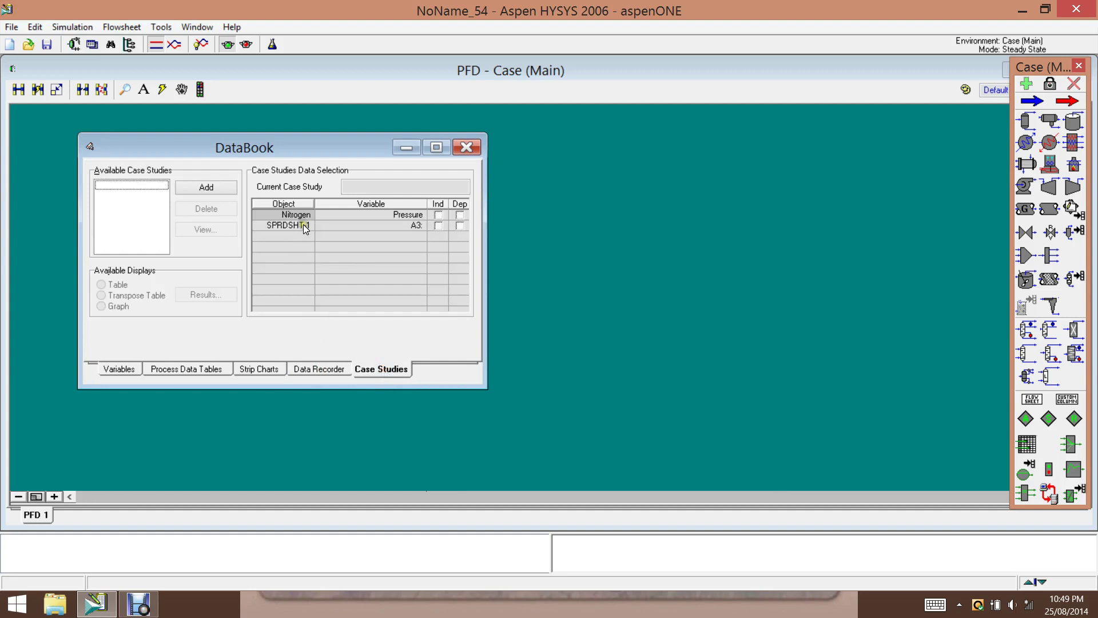
click(220, 185)
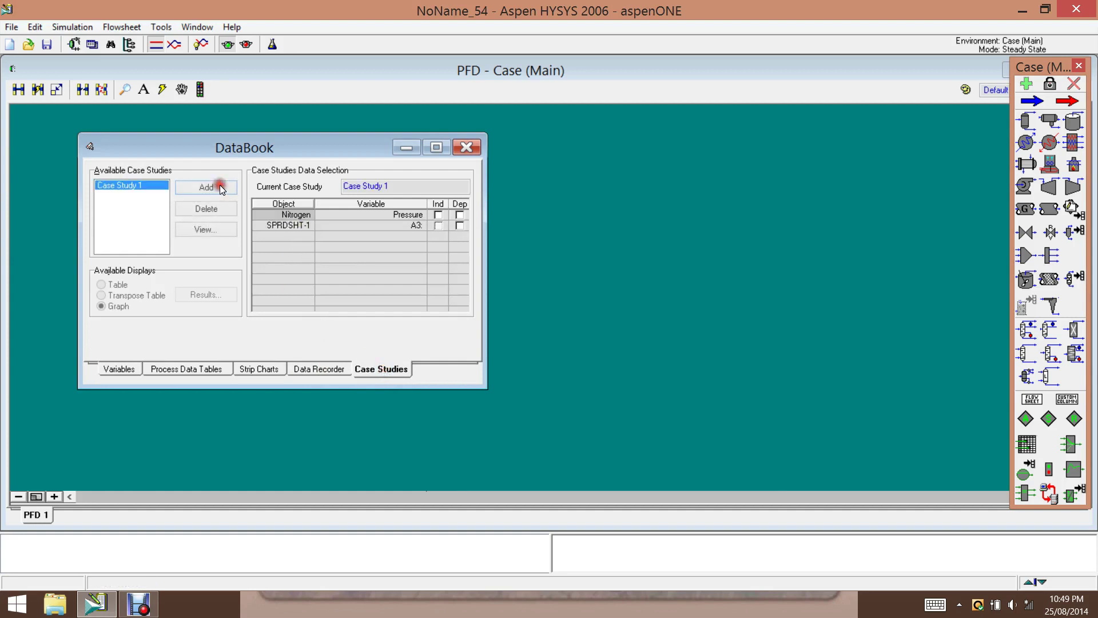
click(438, 215)
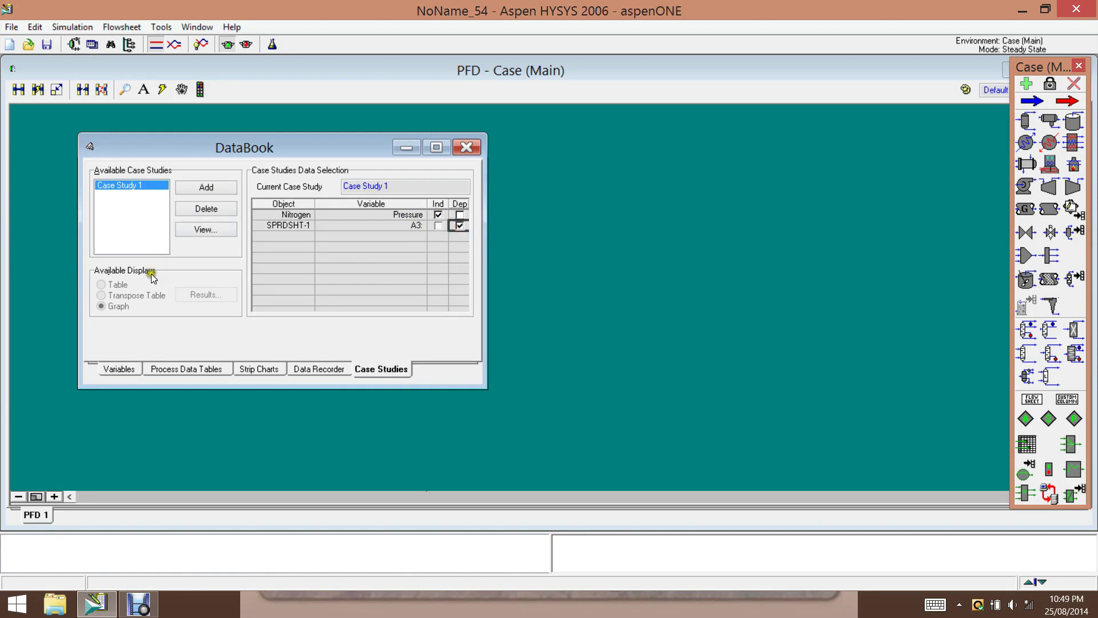
click(223, 231)
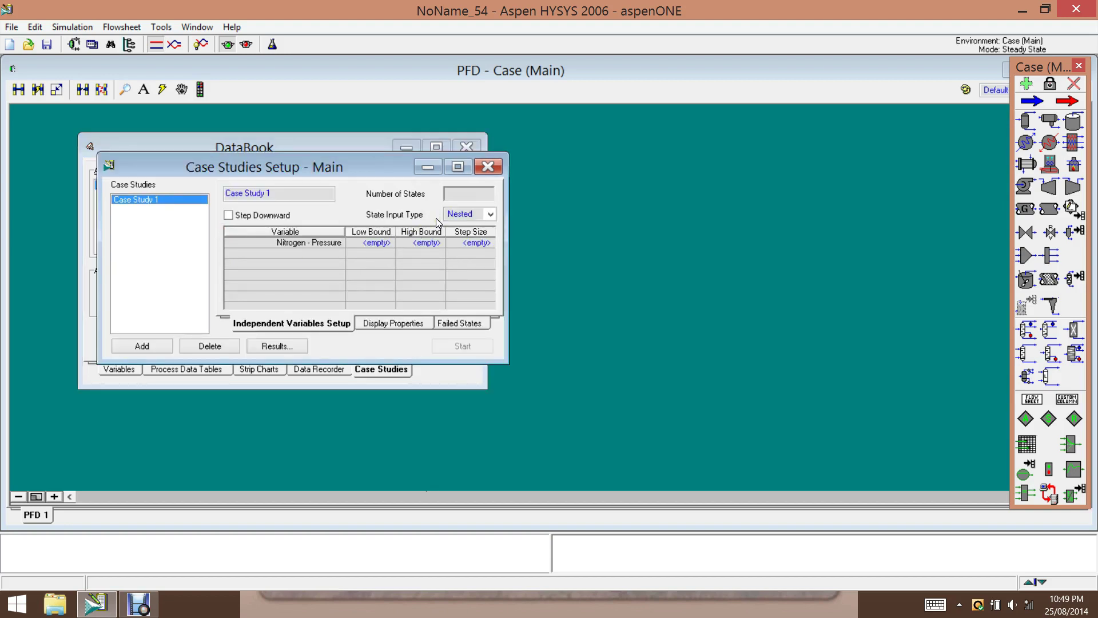
Switch the case study to Discrete state input with 4 states
click(490, 214)
click(469, 235)
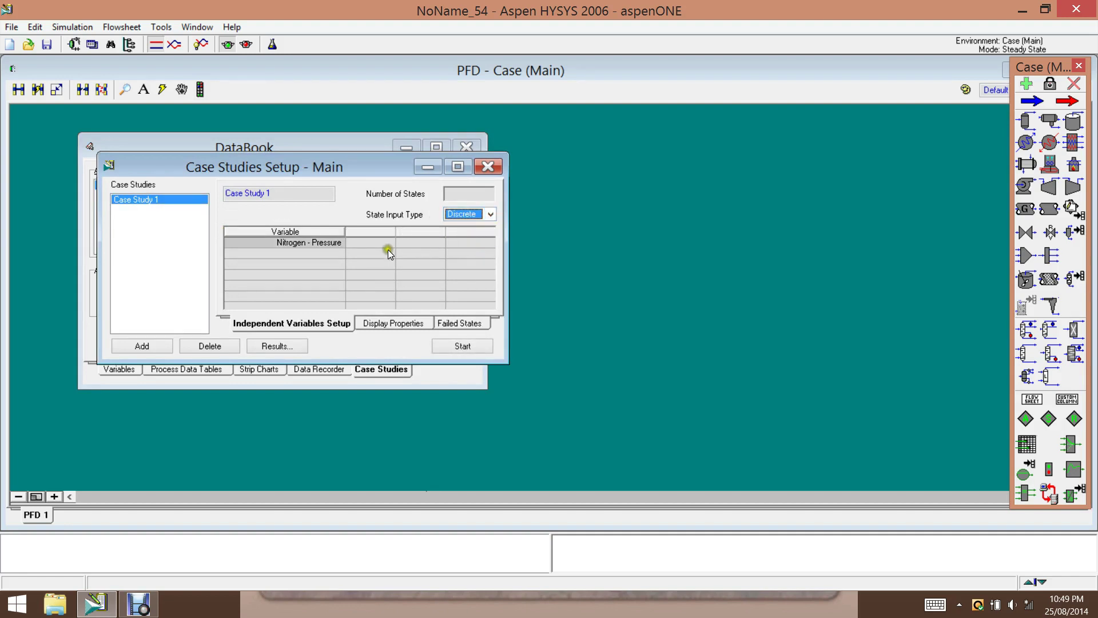
click(474, 197)
text(4)
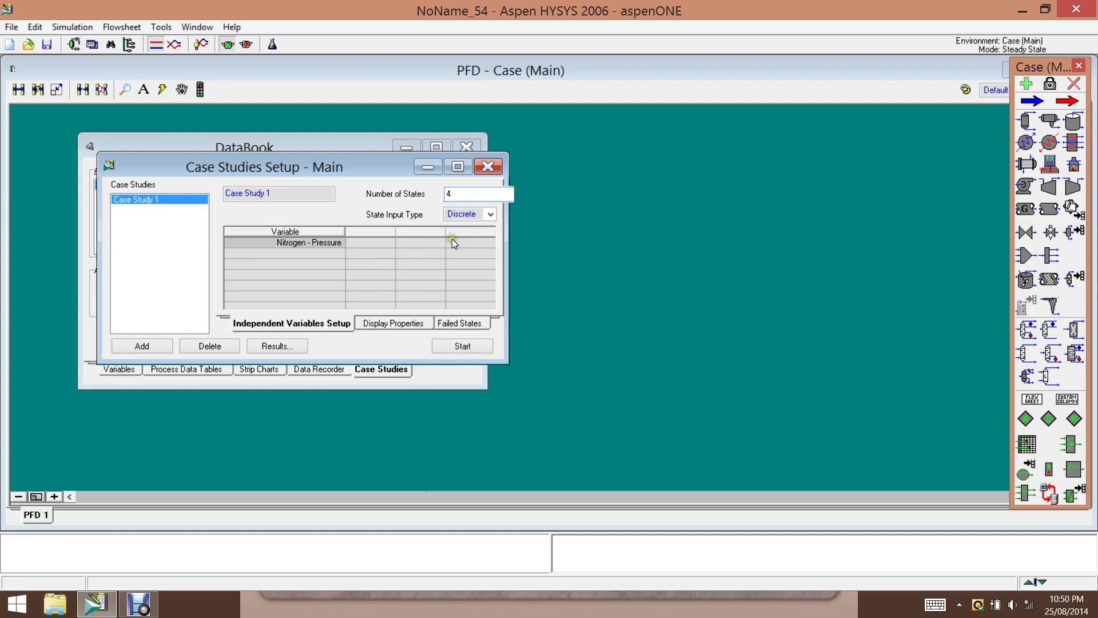
click(452, 238)
Enter the State 1–4 Nitrogen pressures as 1, 10, 100 and 1000 bar
click(374, 241)
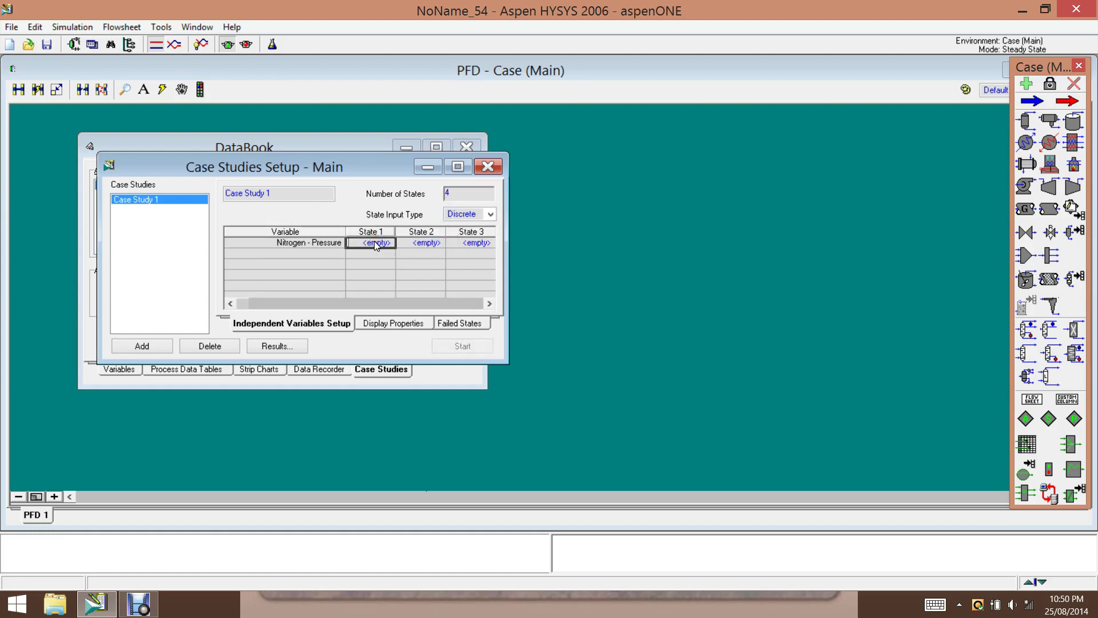
text(1000)
key(Return)
click(416, 243)
text(10)
click(442, 255)
click(469, 242)
text(100)
key(Return)
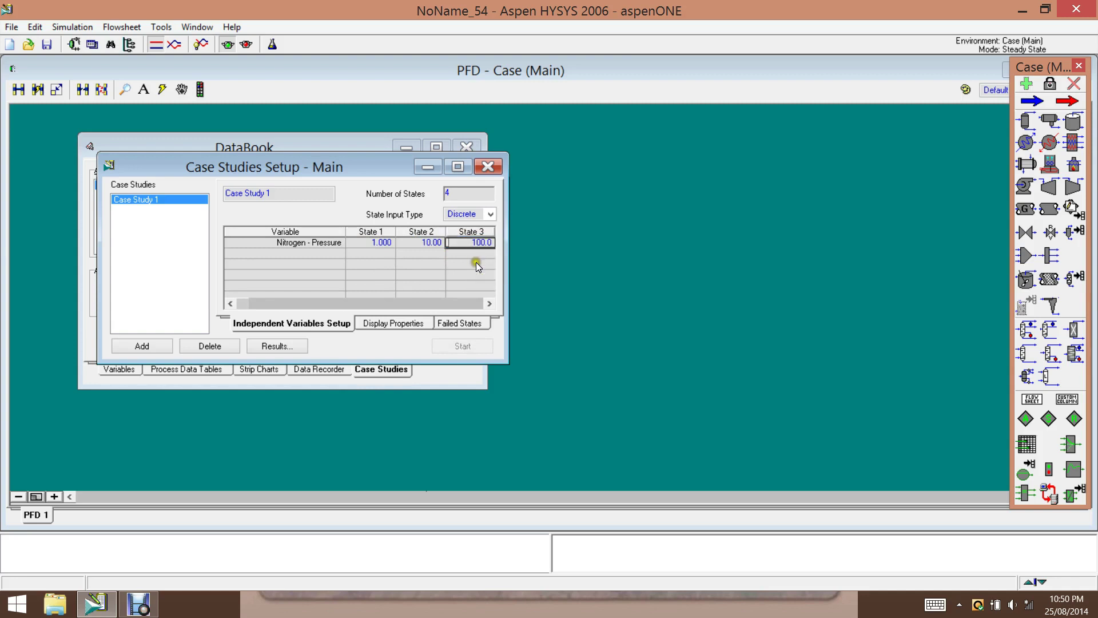
click(489, 303)
click(468, 243)
text(1000)
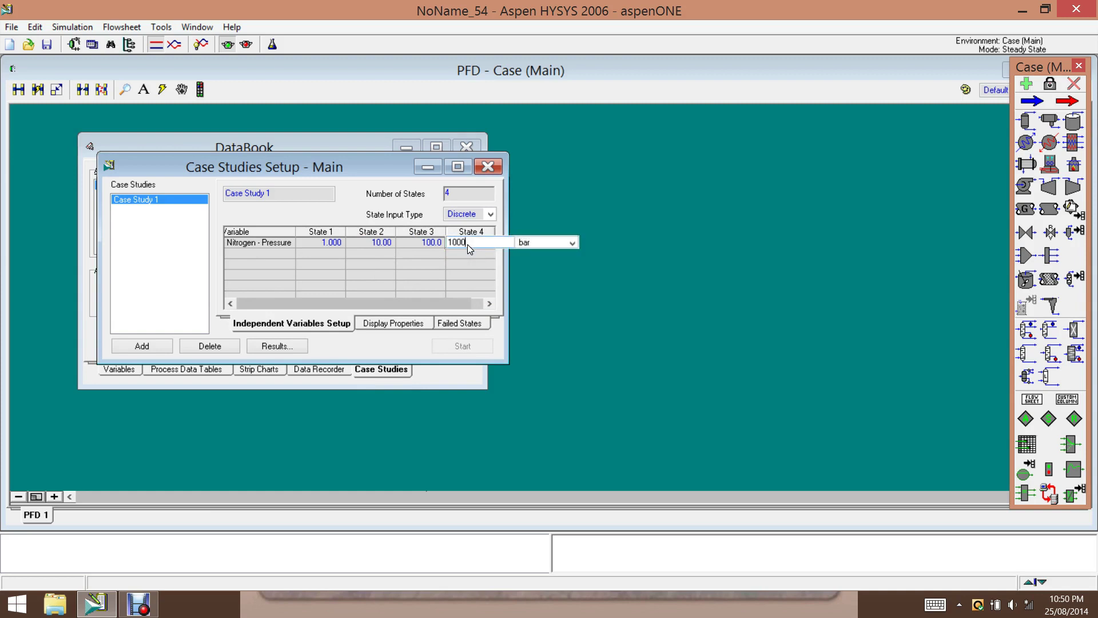
key(Return)
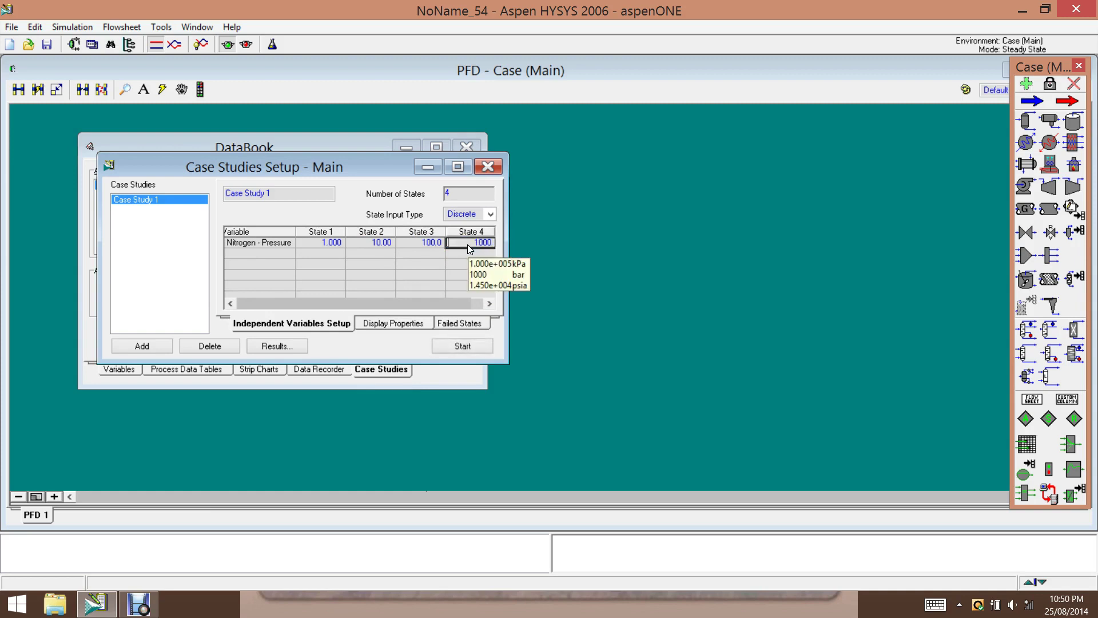
click(389, 267)
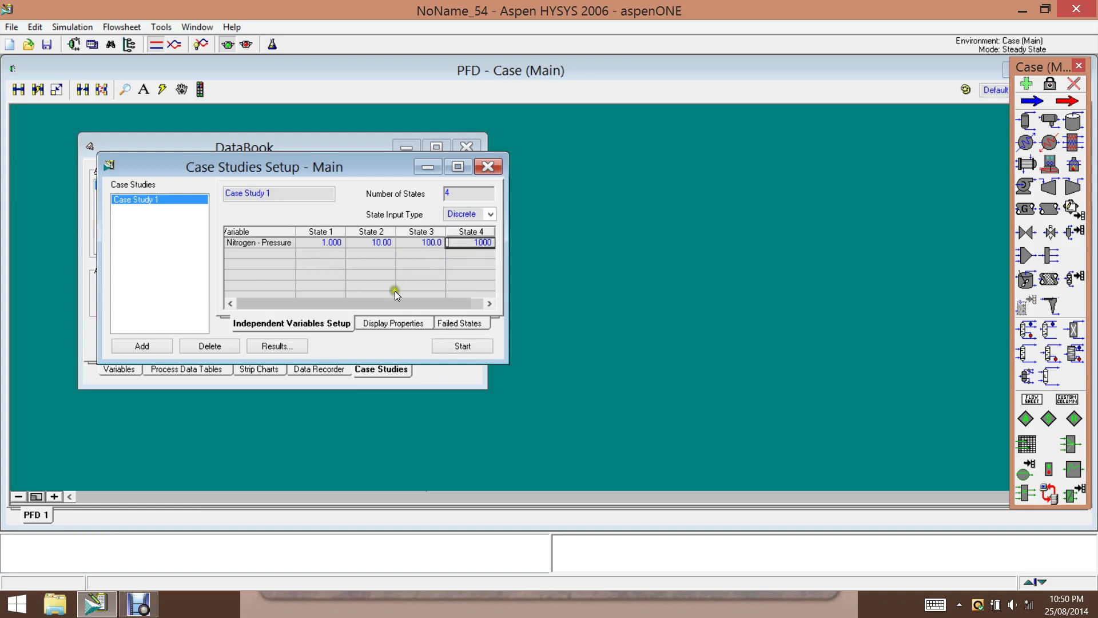
Run Case Study 1 and show the A3 results as a transposed table
click(461, 345)
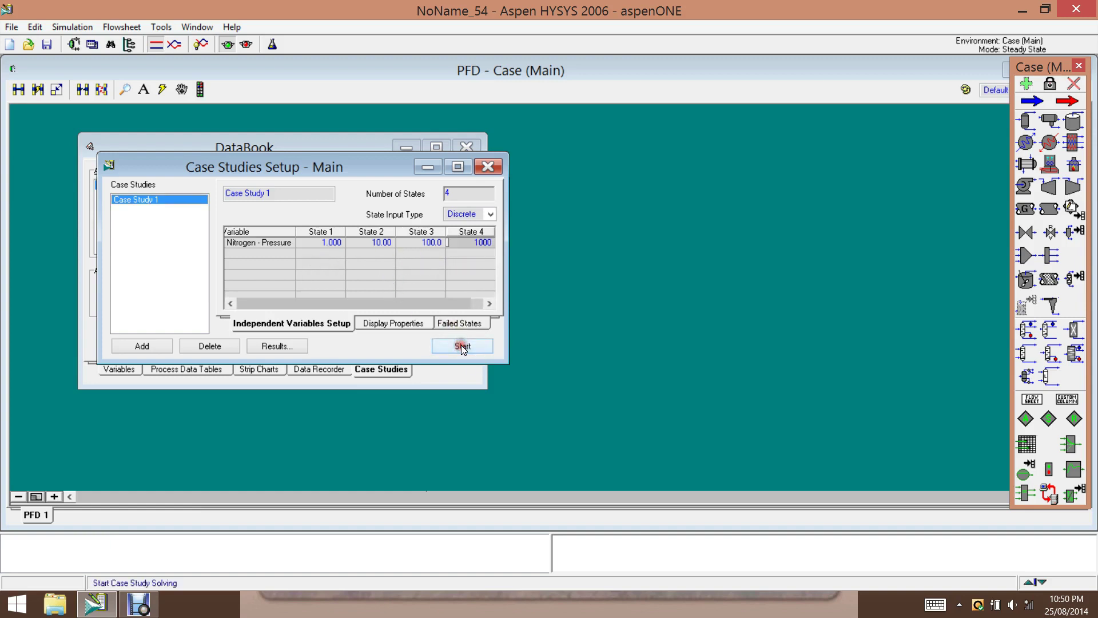
click(294, 347)
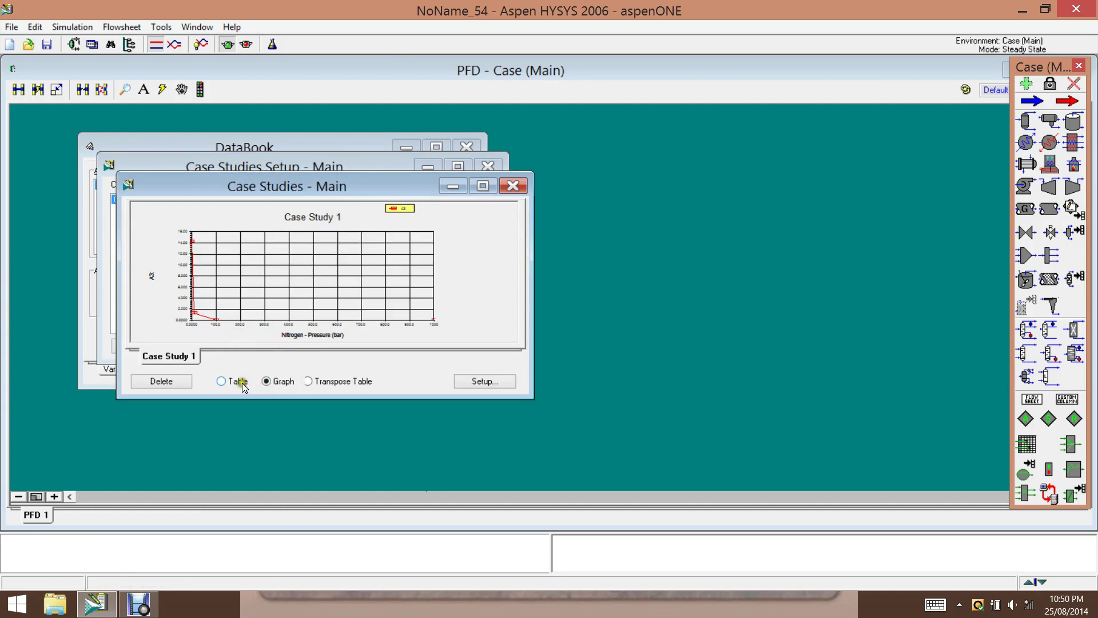
click(221, 382)
click(309, 382)
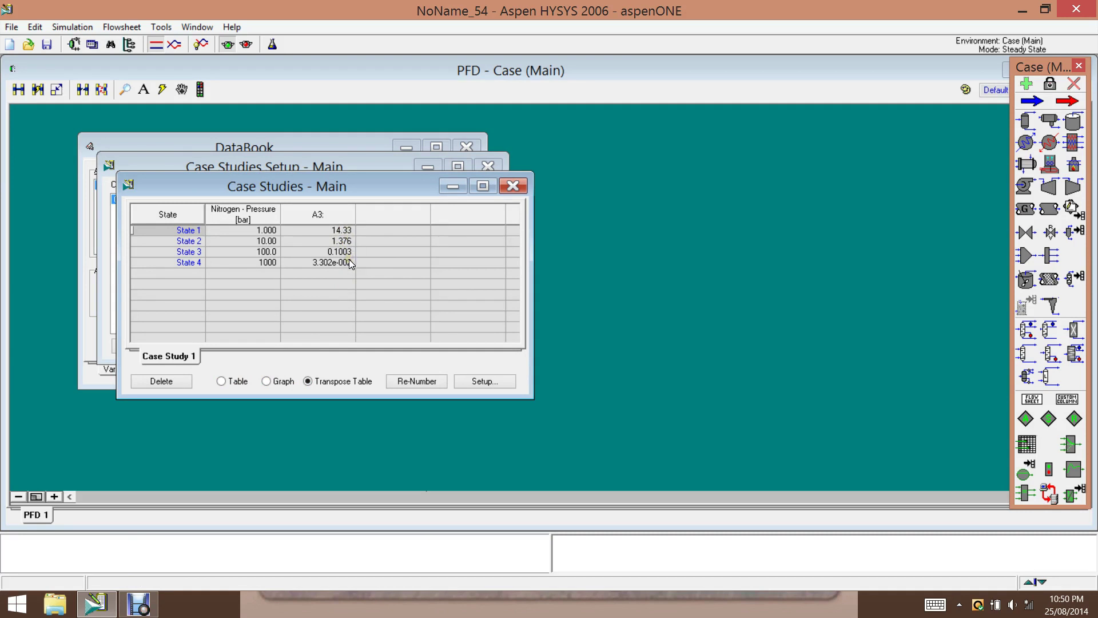
Close the results and switch the case study state input type to Nested
click(519, 191)
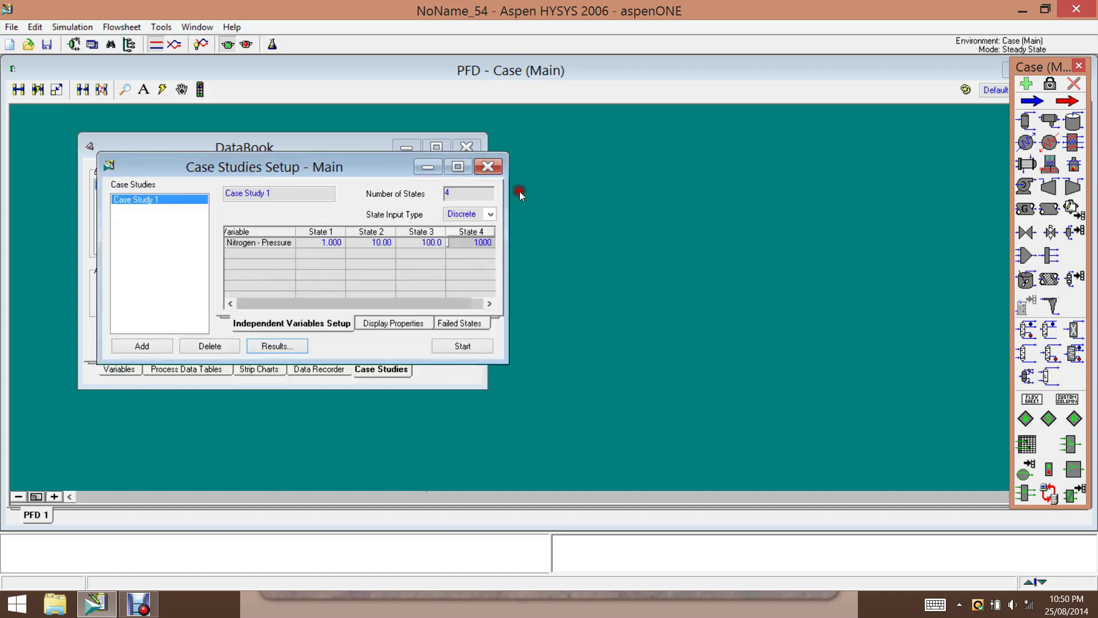
click(490, 214)
click(468, 226)
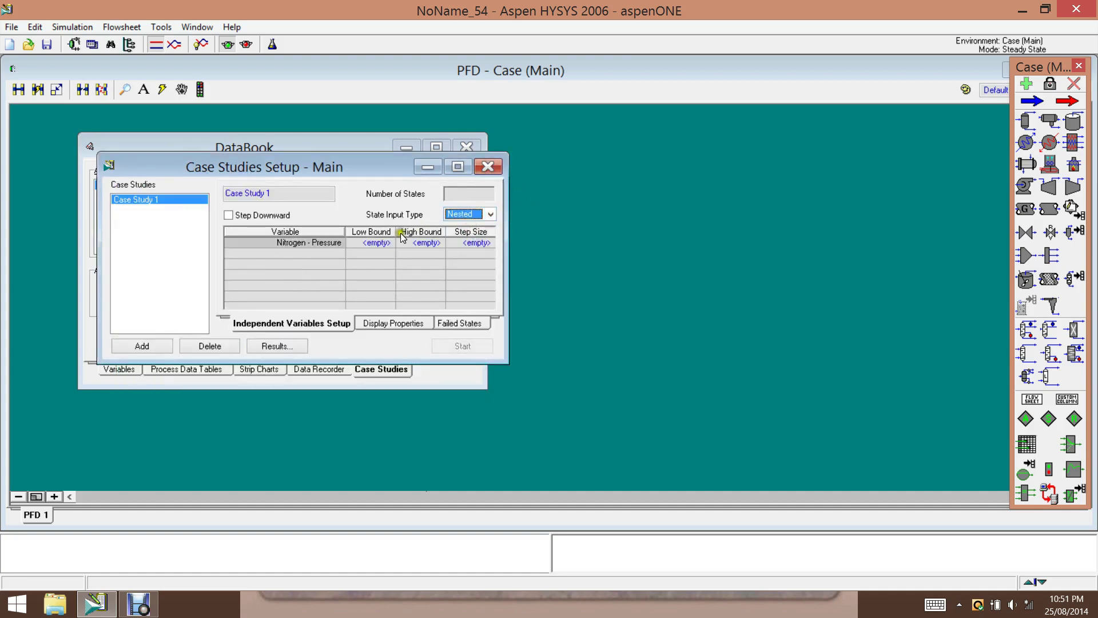
Sweep nitrogen pressure from 1 to 1000 bar in 200 bar steps and run the case study
click(382, 243)
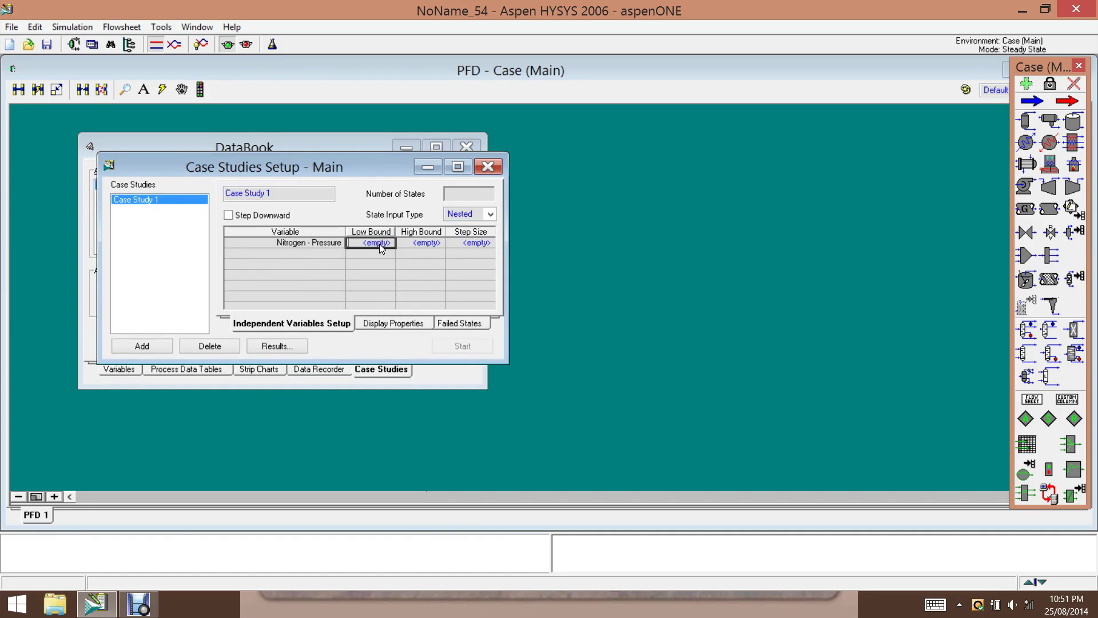
text(1)
click(375, 251)
click(418, 244)
text(1000)
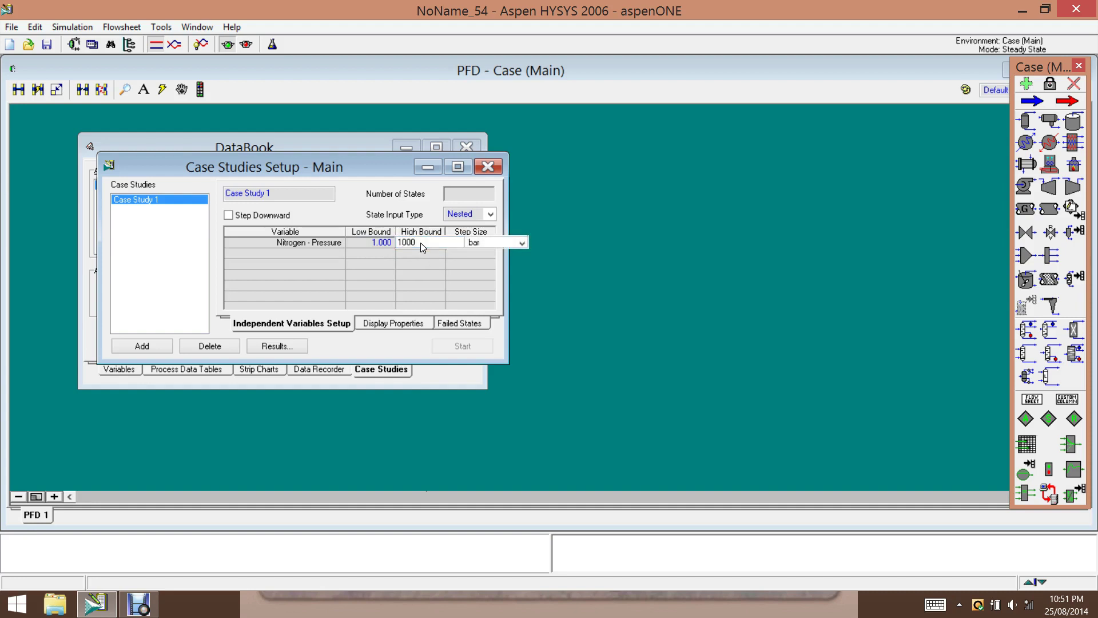
key(Return)
click(448, 255)
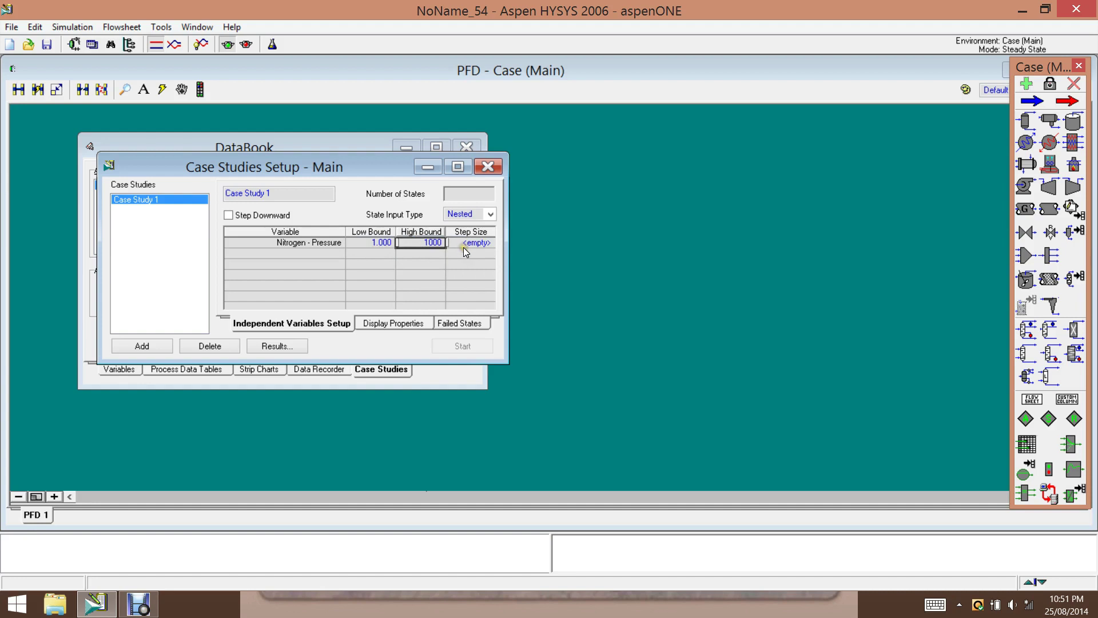
click(465, 243)
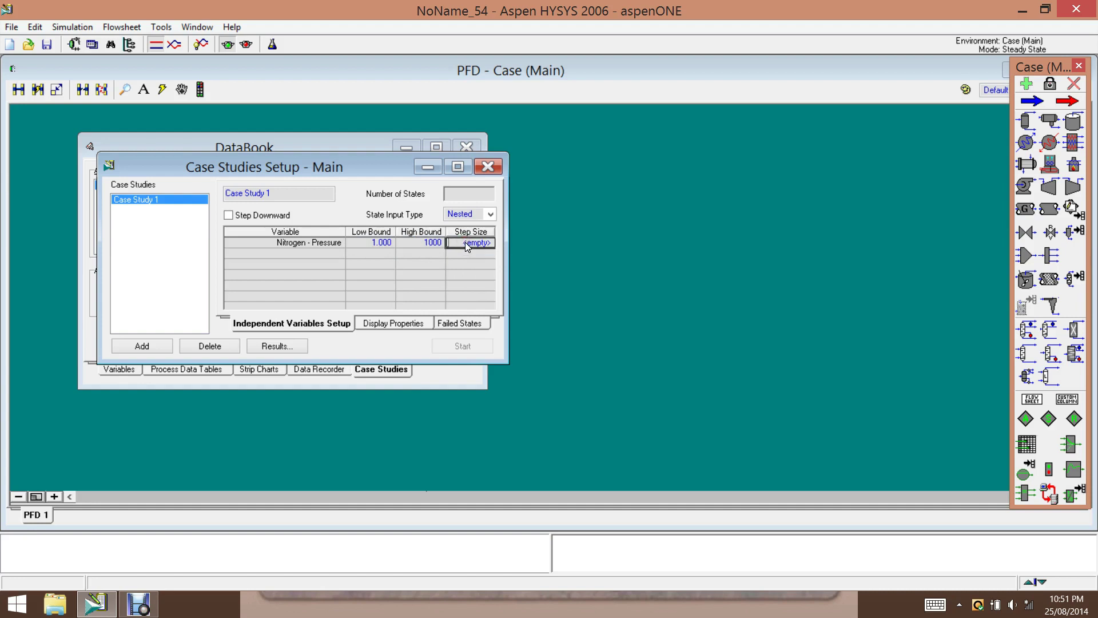
text(200)
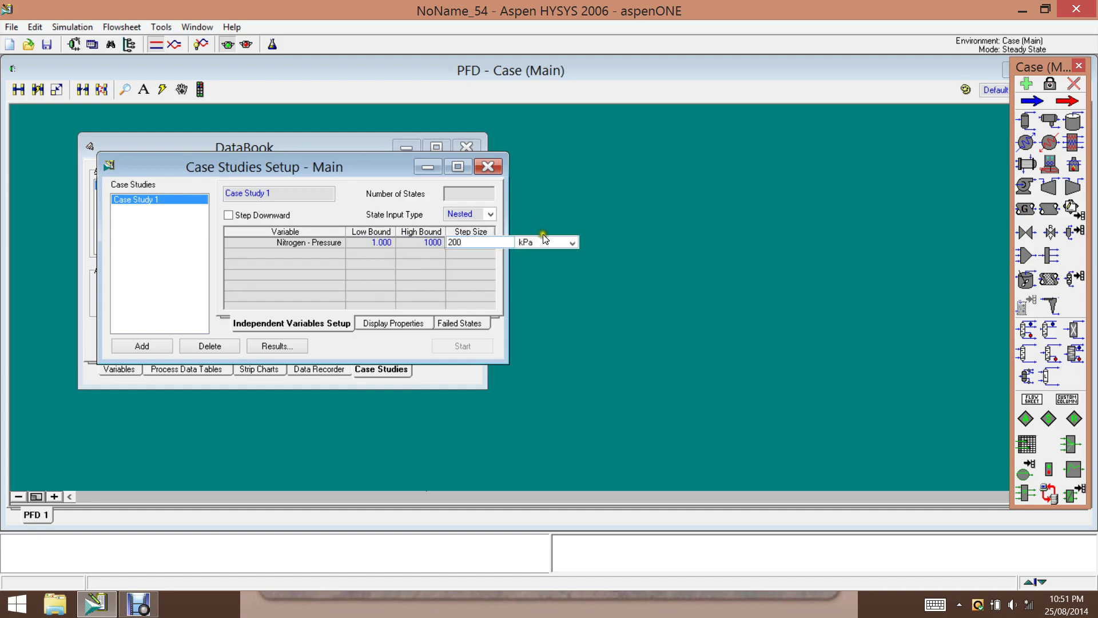
click(571, 243)
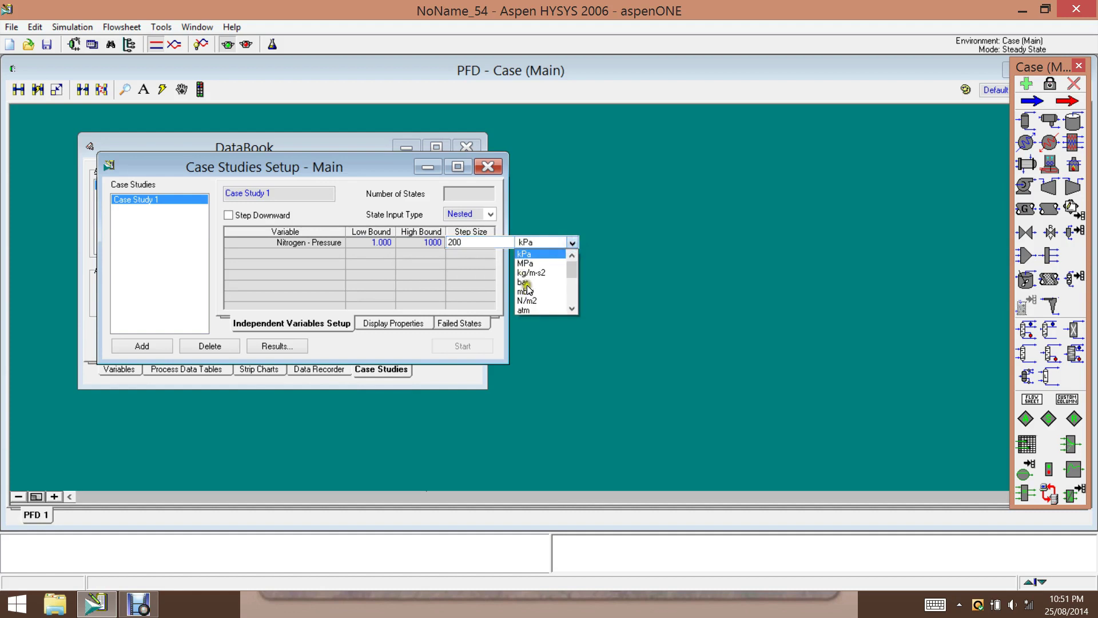
click(526, 283)
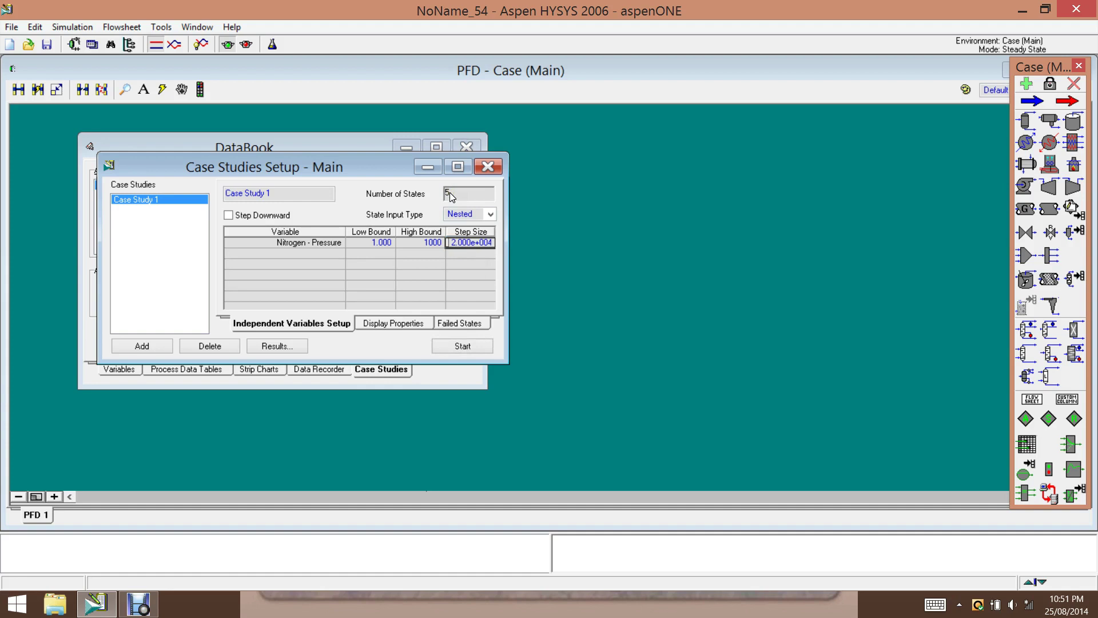
click(451, 347)
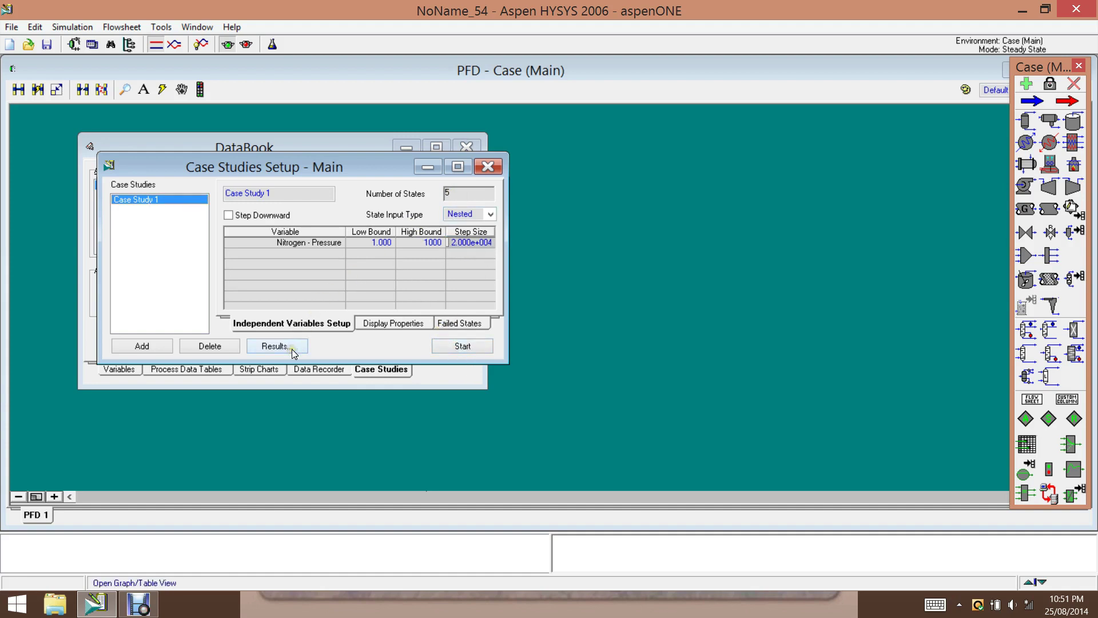
Review the five-state molar volume results as a graph and transposed table, then close them
click(275, 346)
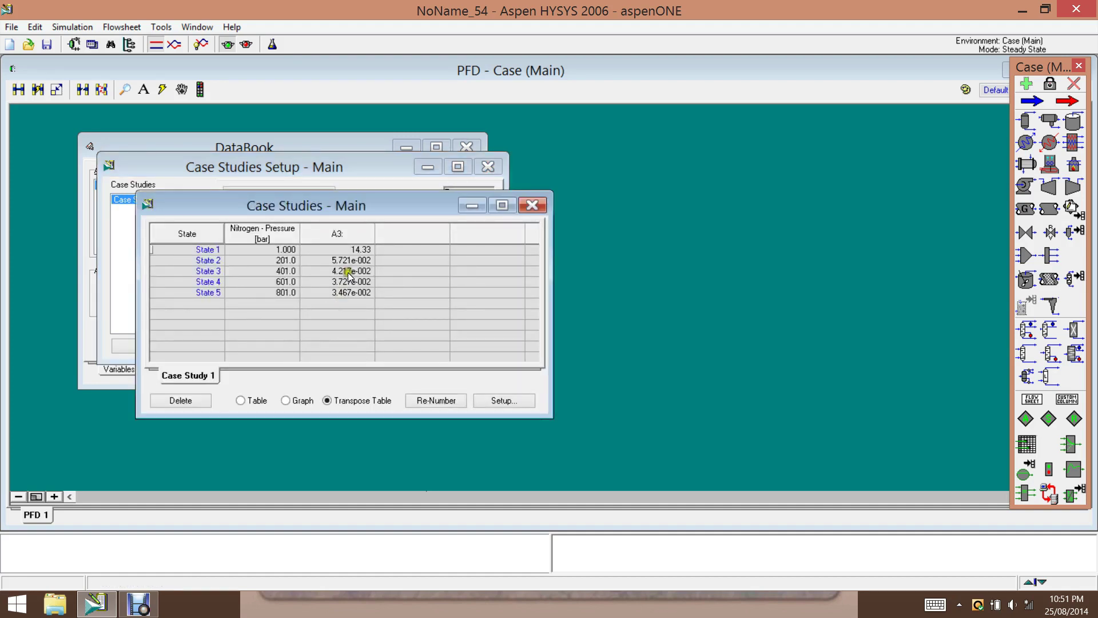
click(285, 404)
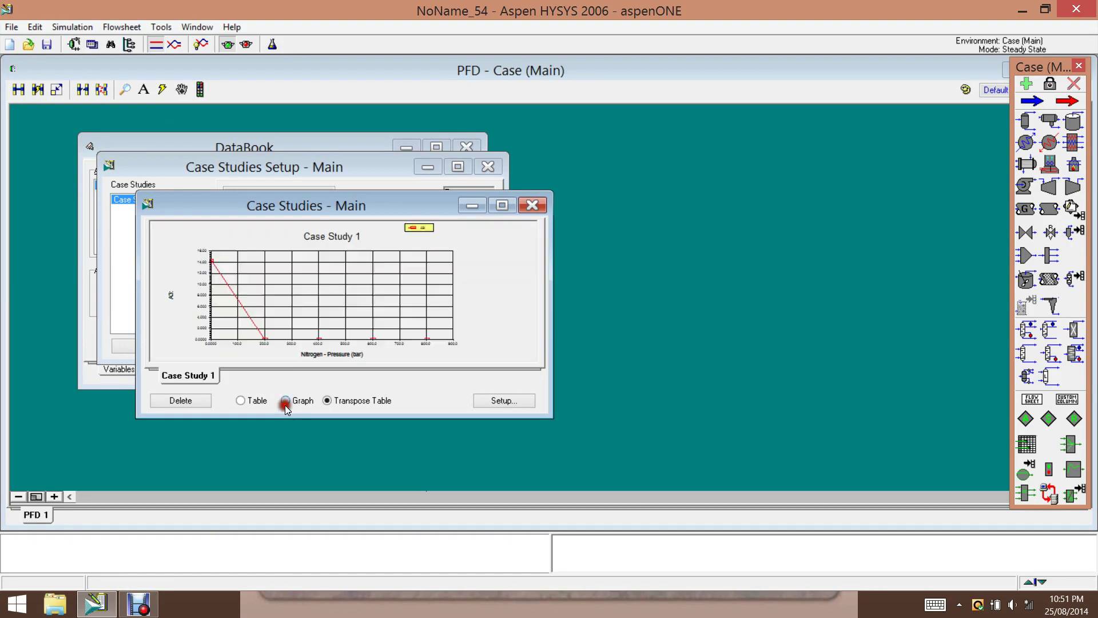
click(326, 400)
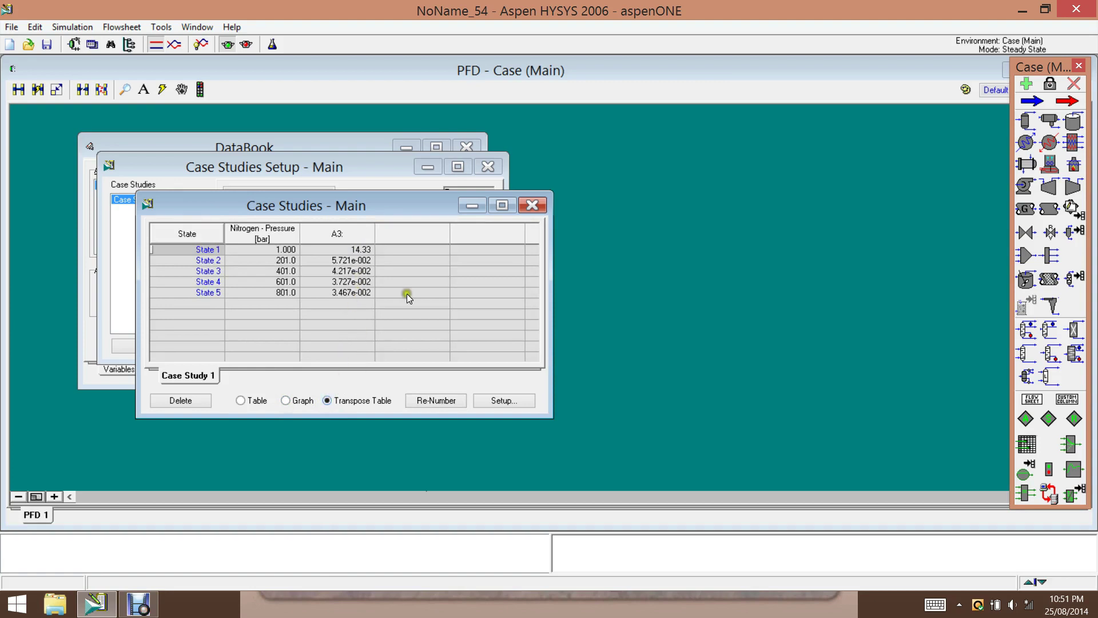
click(531, 205)
Close the case study setup and DataBook, and add a new Property Table utility
click(486, 166)
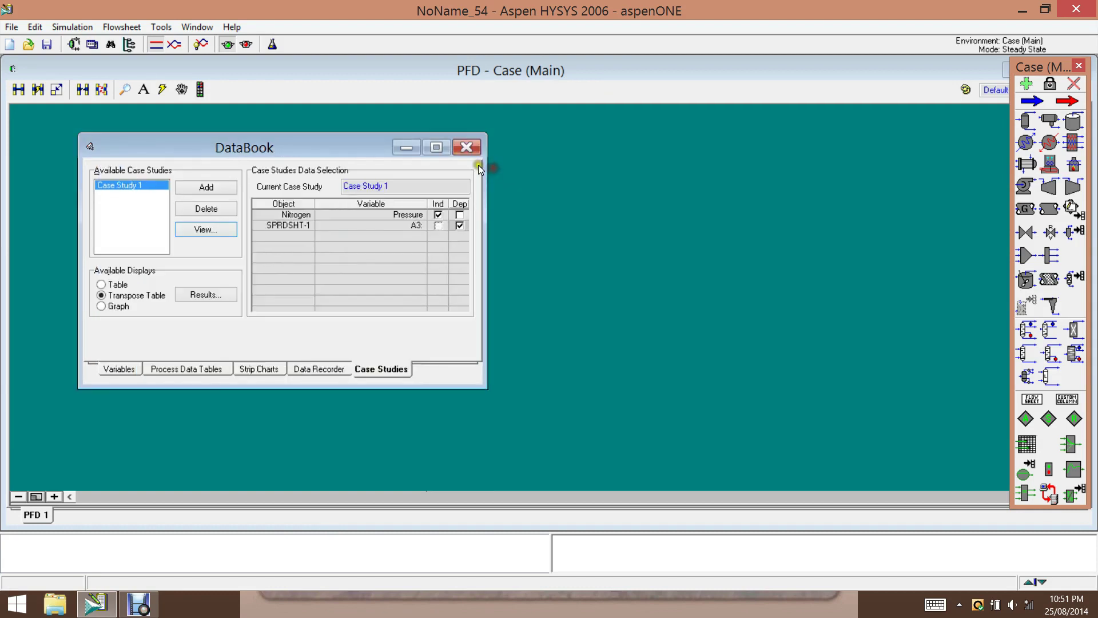
click(467, 148)
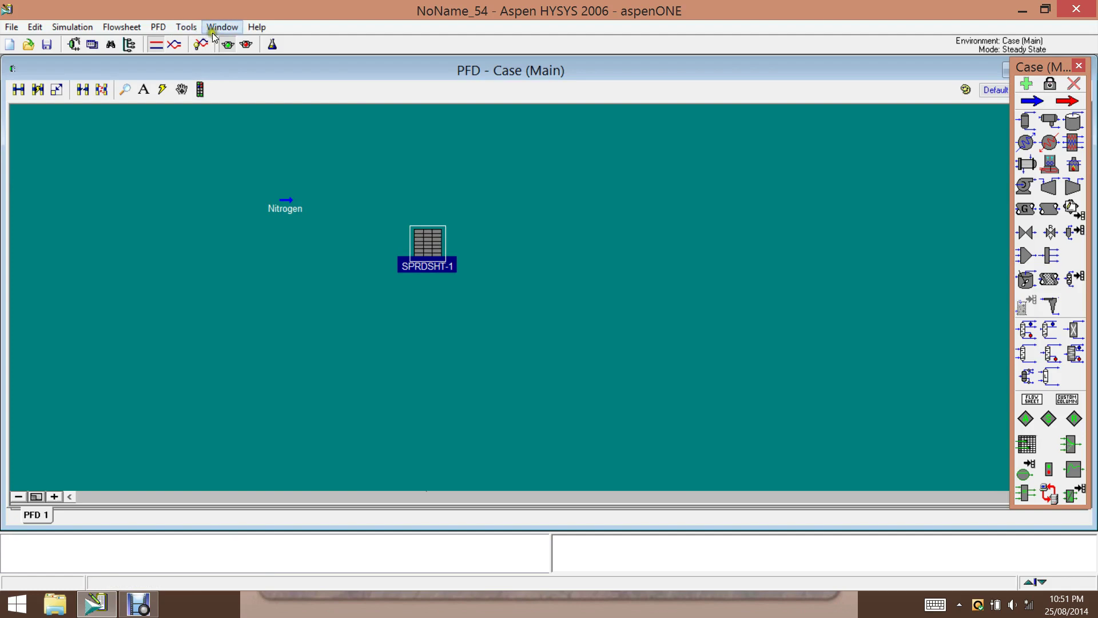
click(186, 33)
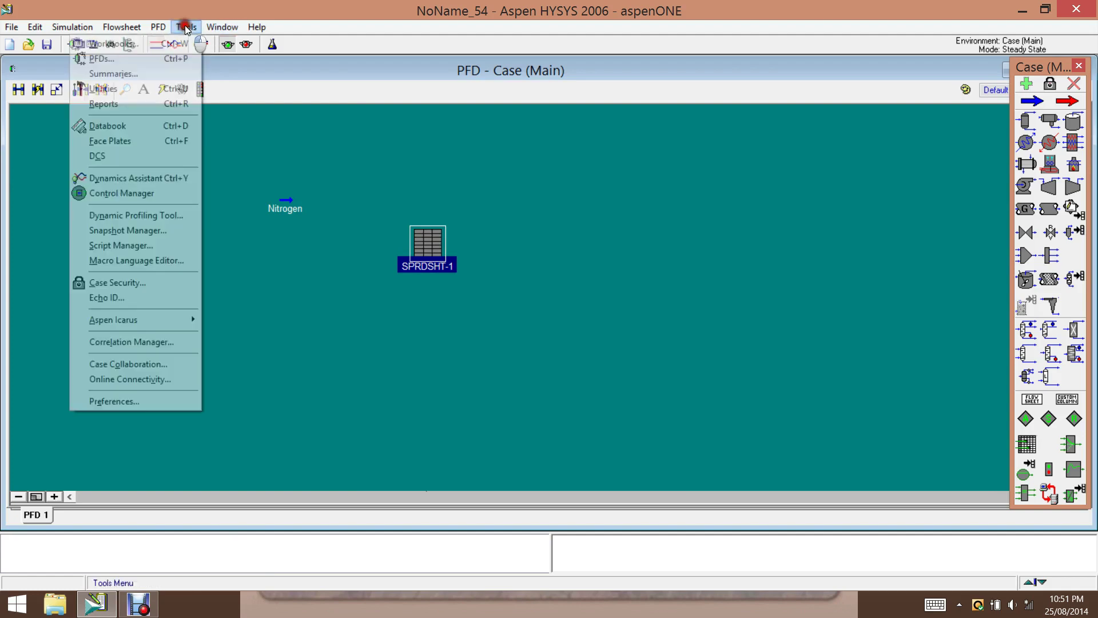
click(105, 87)
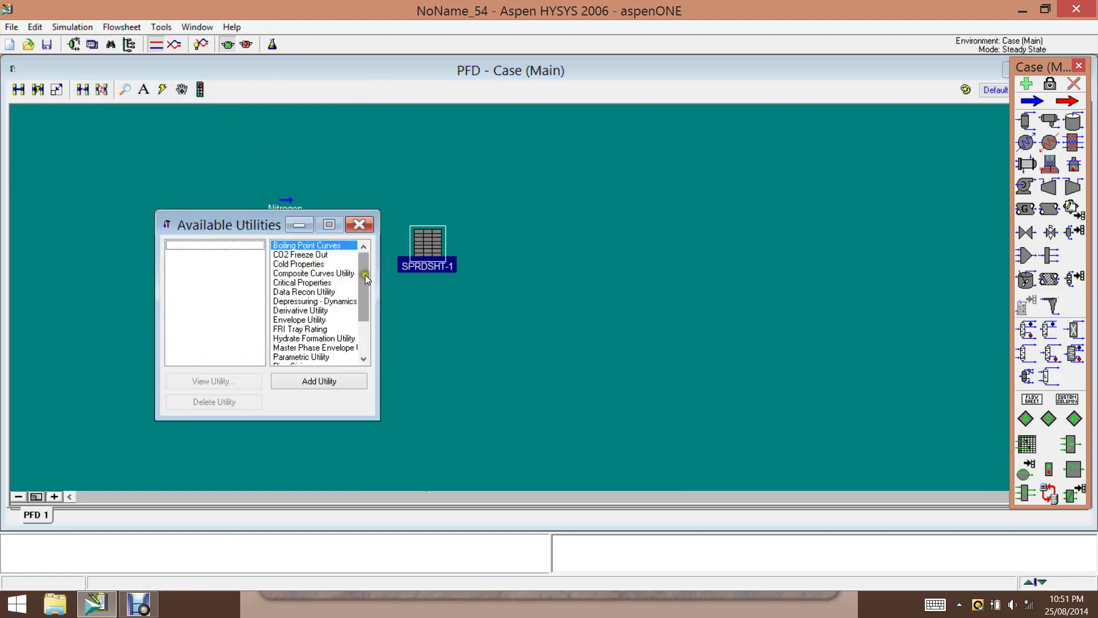
drag(365, 274, 362, 314)
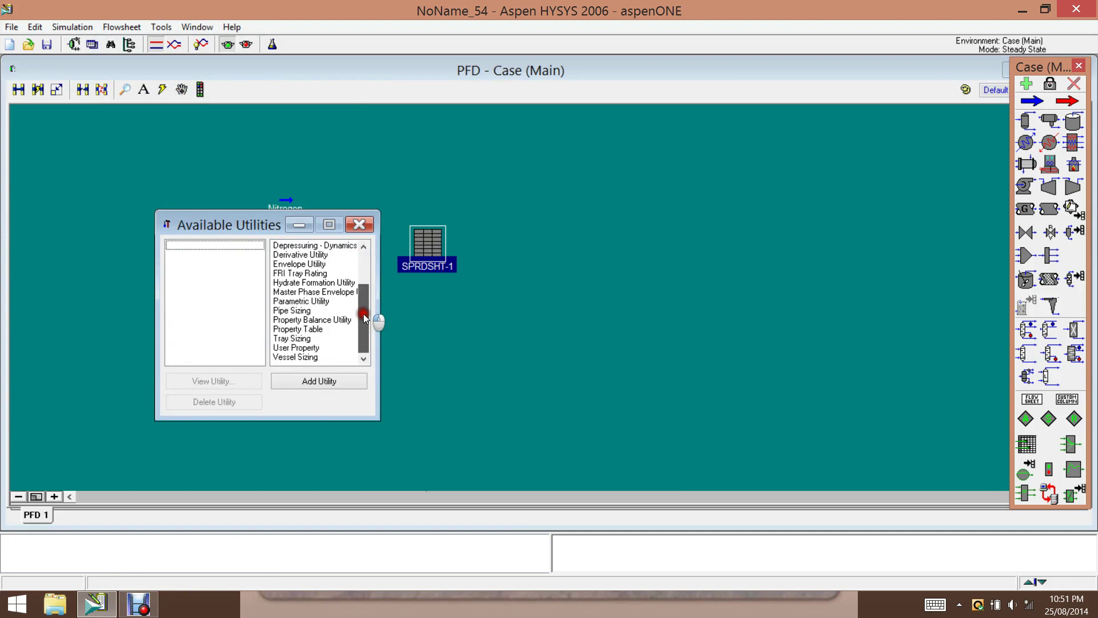
click(307, 330)
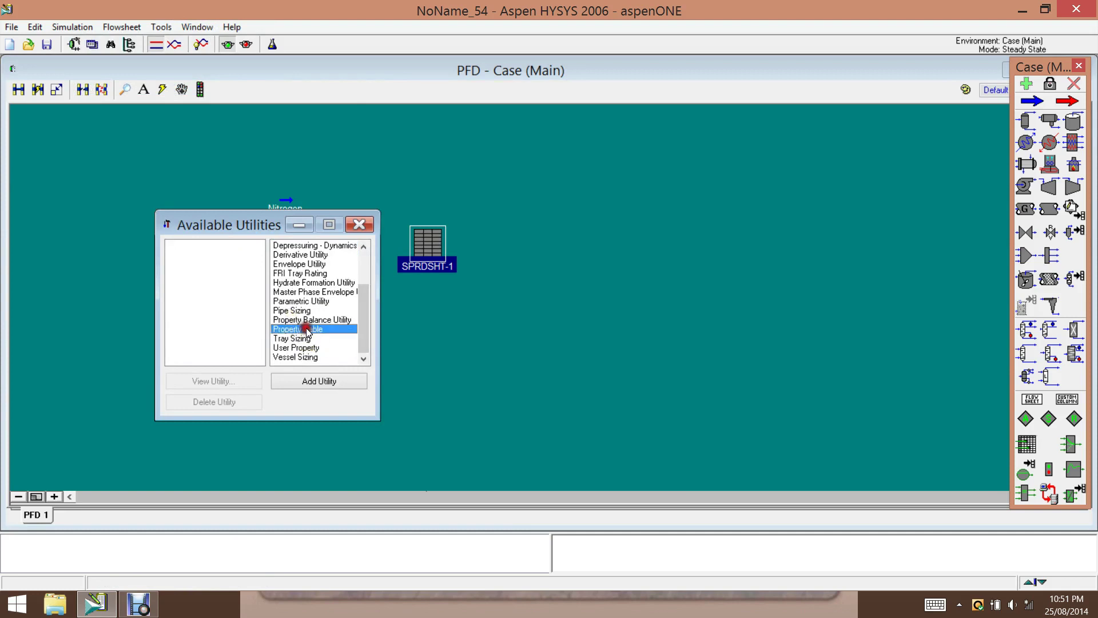
click(311, 380)
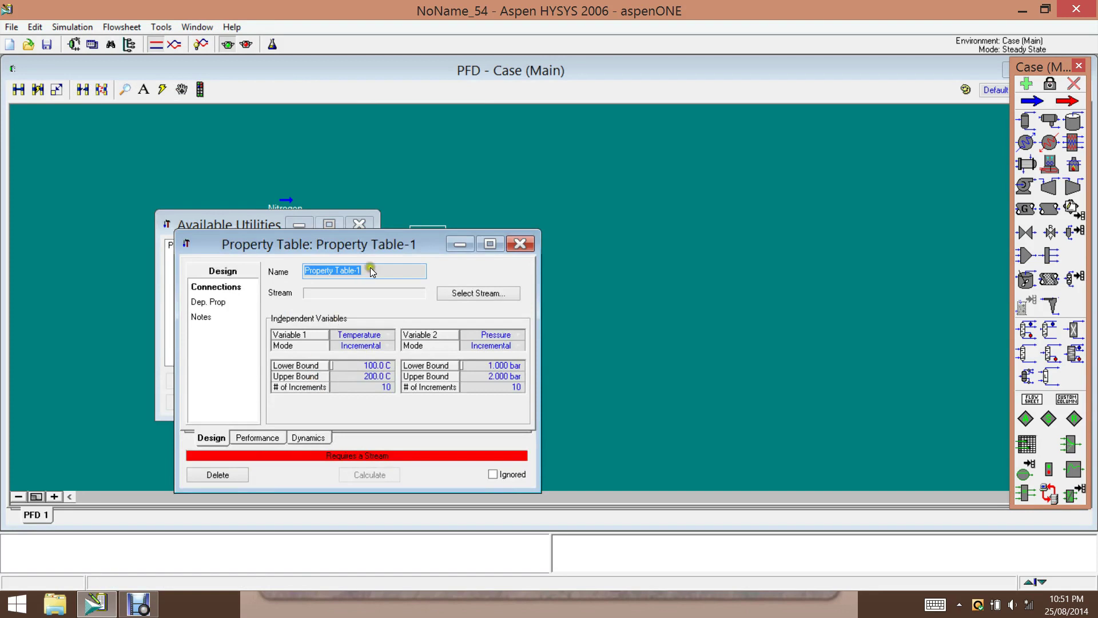
Set Pressure as the property table's first independent variable
drag(403, 245, 385, 113)
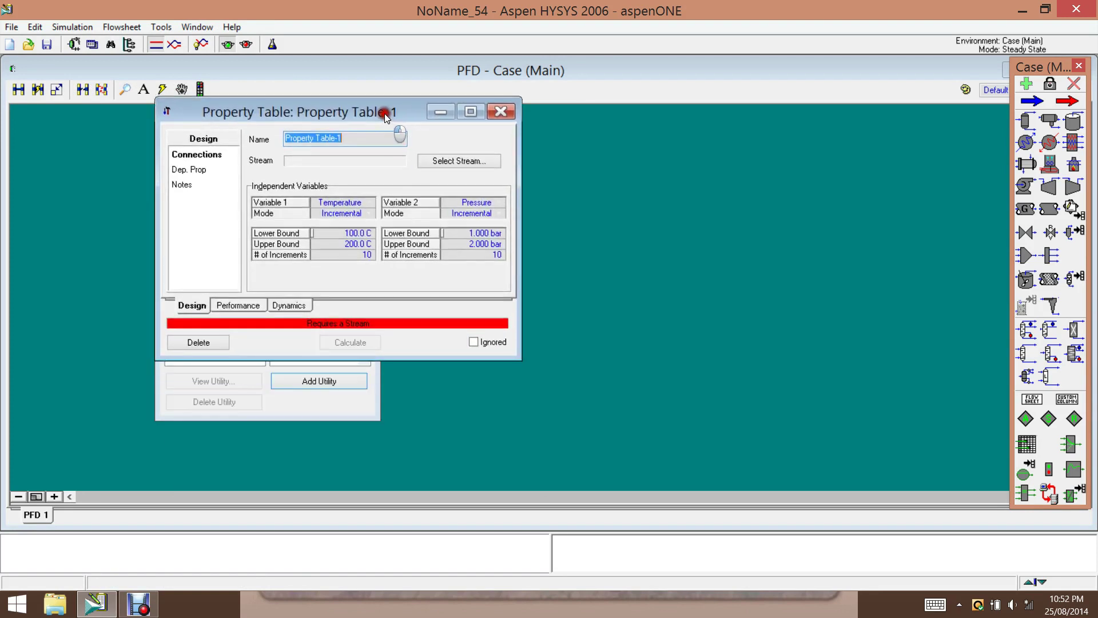
click(367, 205)
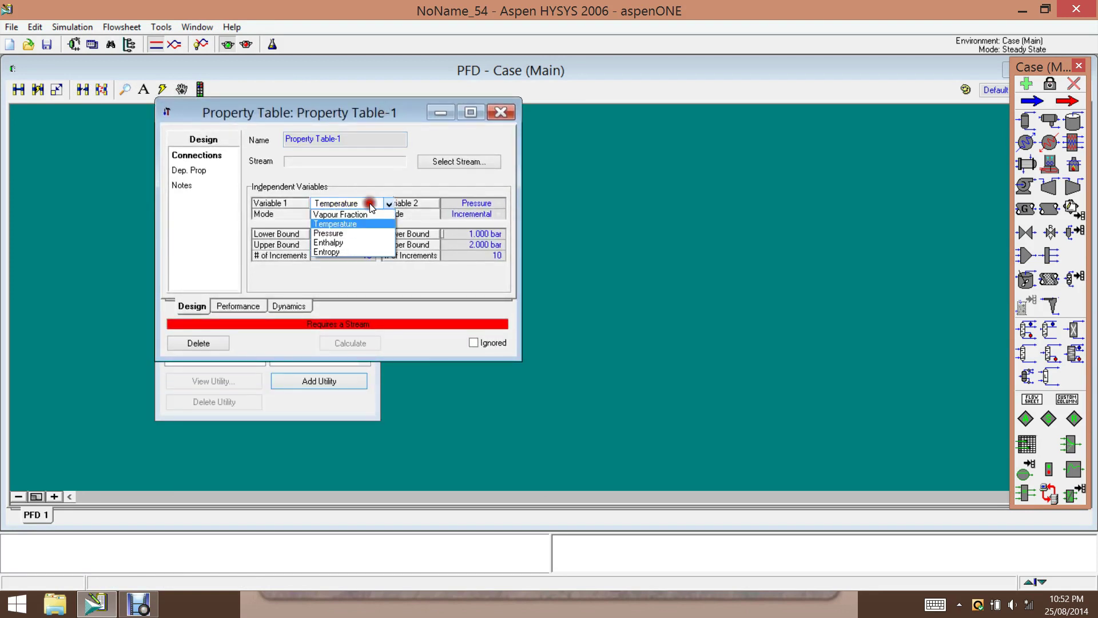
click(340, 233)
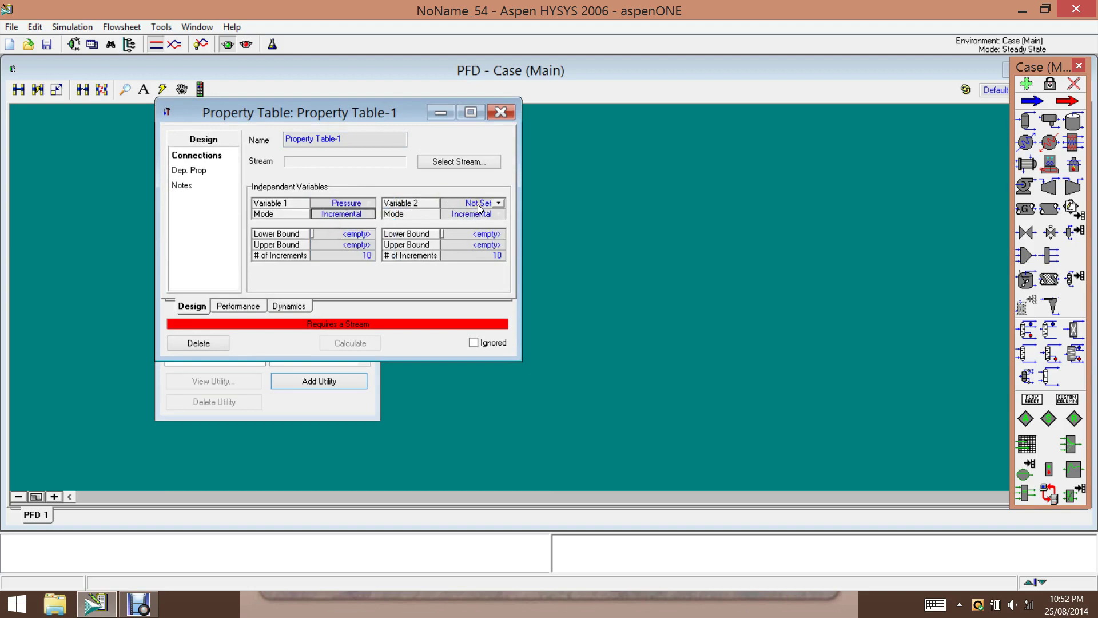
click(495, 202)
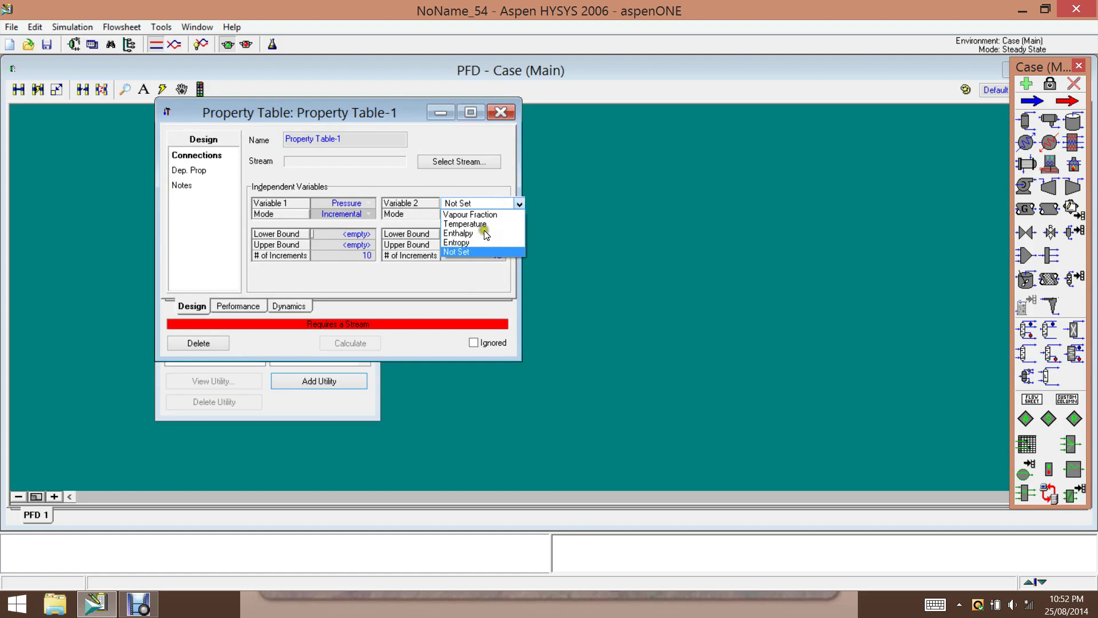
Make Temperature the second variable in State mode with a value of -100 C
click(483, 223)
click(497, 213)
click(466, 223)
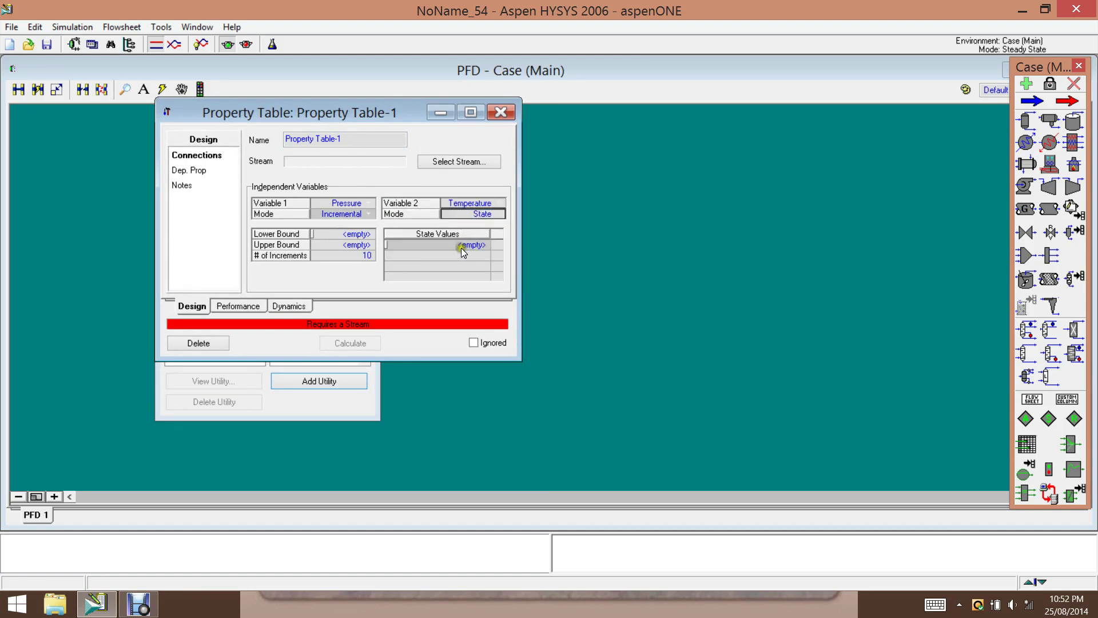
click(461, 247)
text(-100)
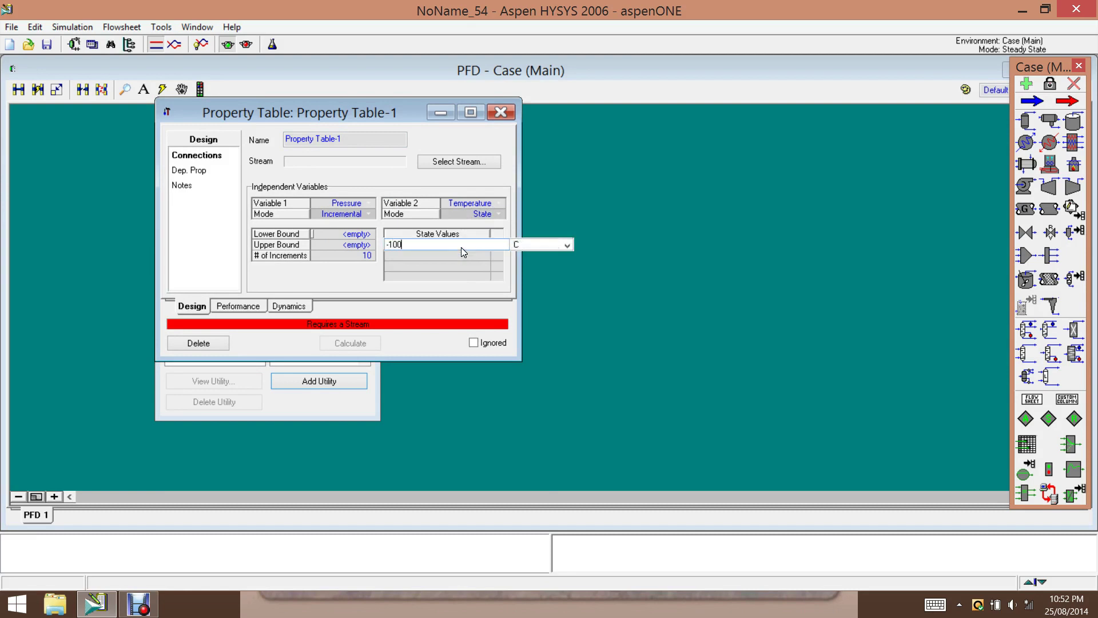
key(Return)
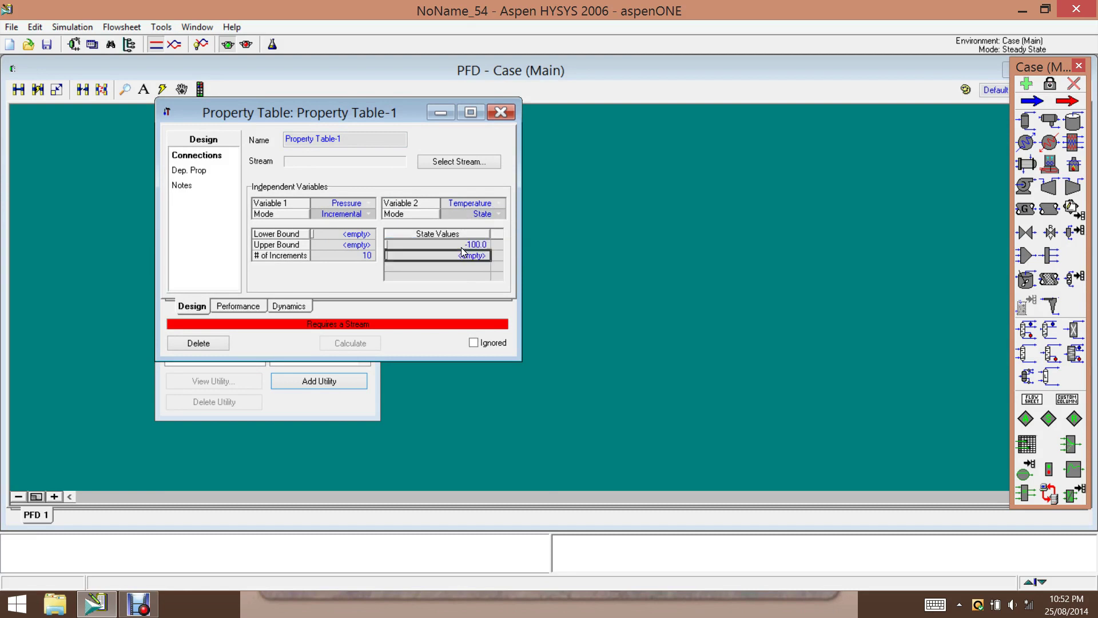
Keep pressure Incremental from 1 to 1000 bar over 100 increments
click(372, 215)
click(337, 229)
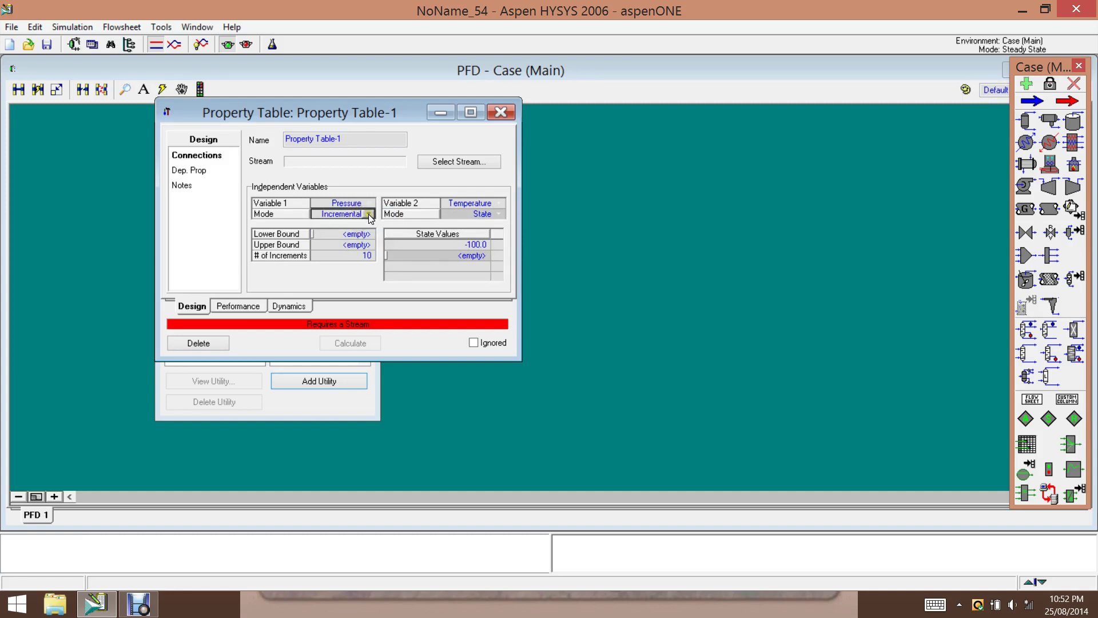
click(355, 235)
text(1)
click(349, 245)
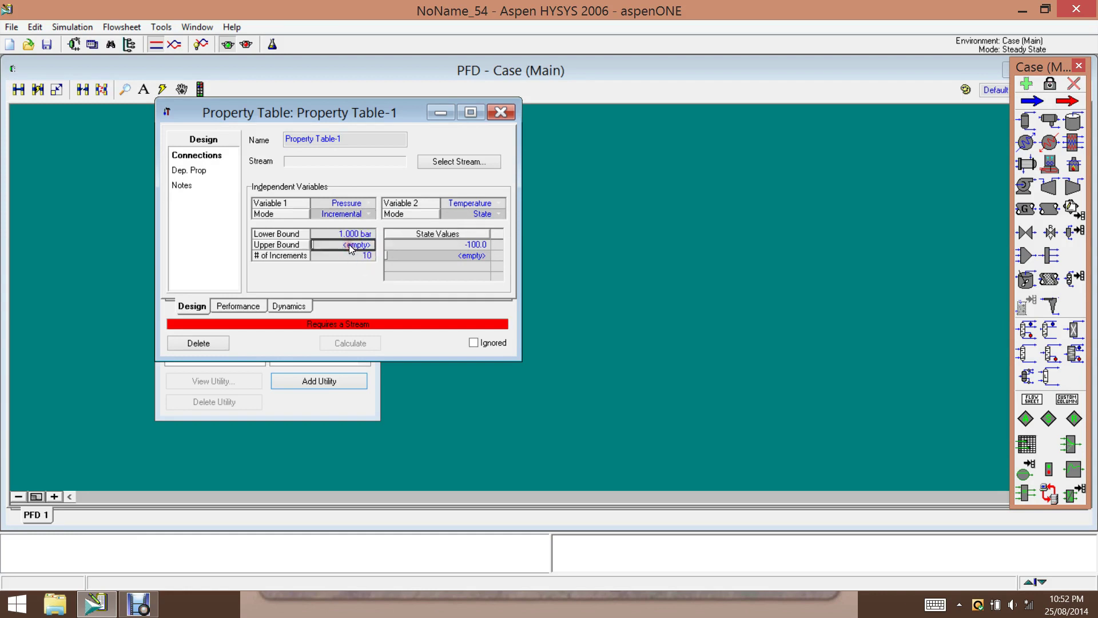
text(1000 bar)
click(347, 257)
text(100)
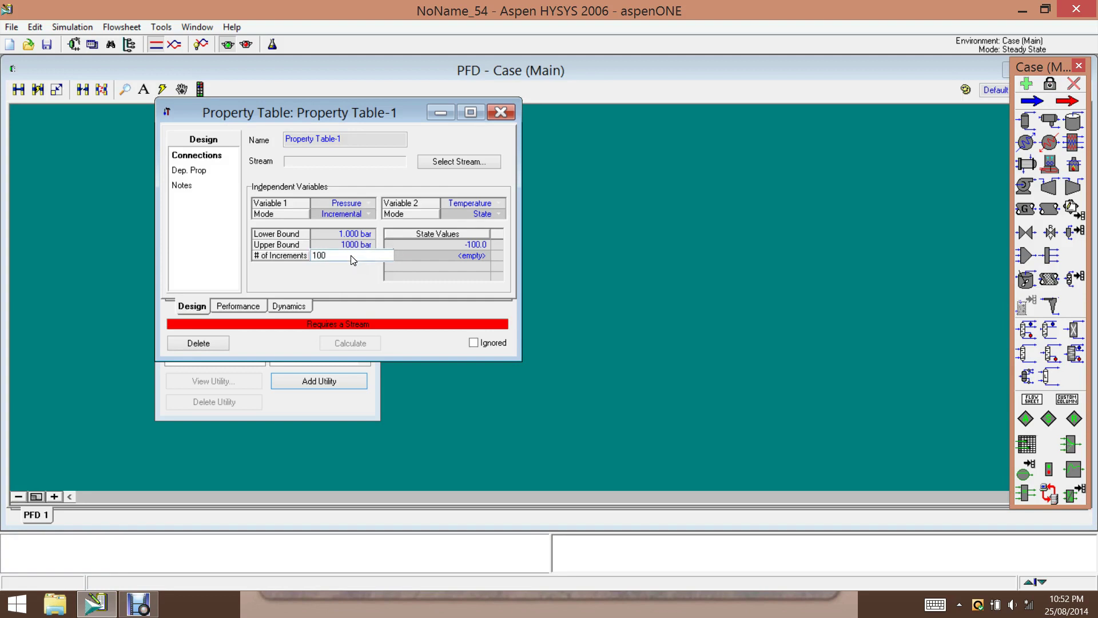
key(Return)
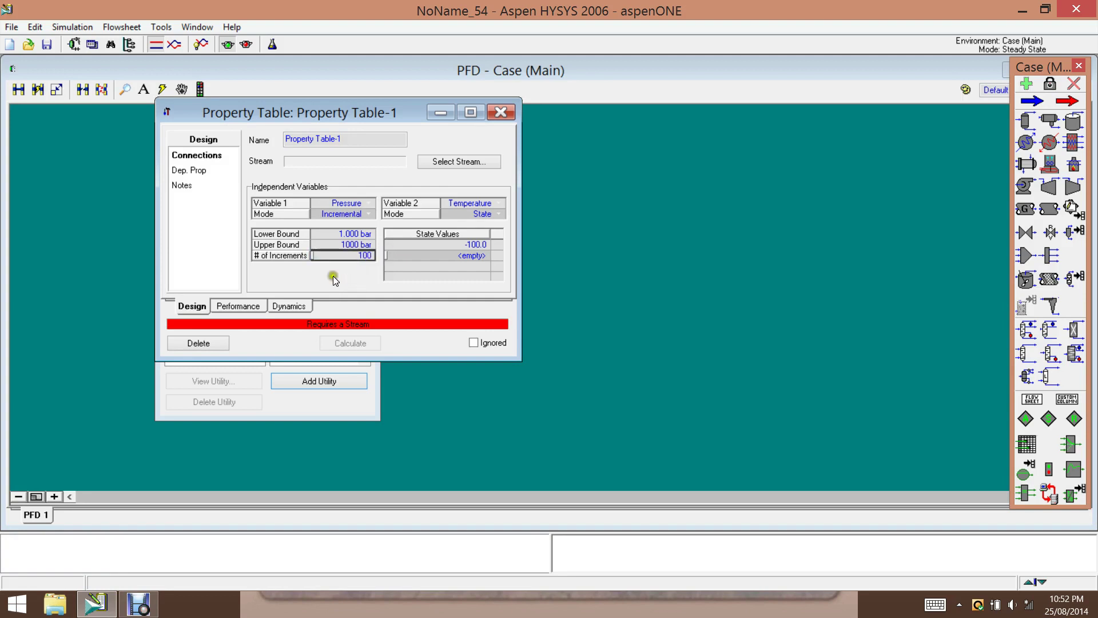
Attach the Nitrogen stream to Property Table-1
click(205, 171)
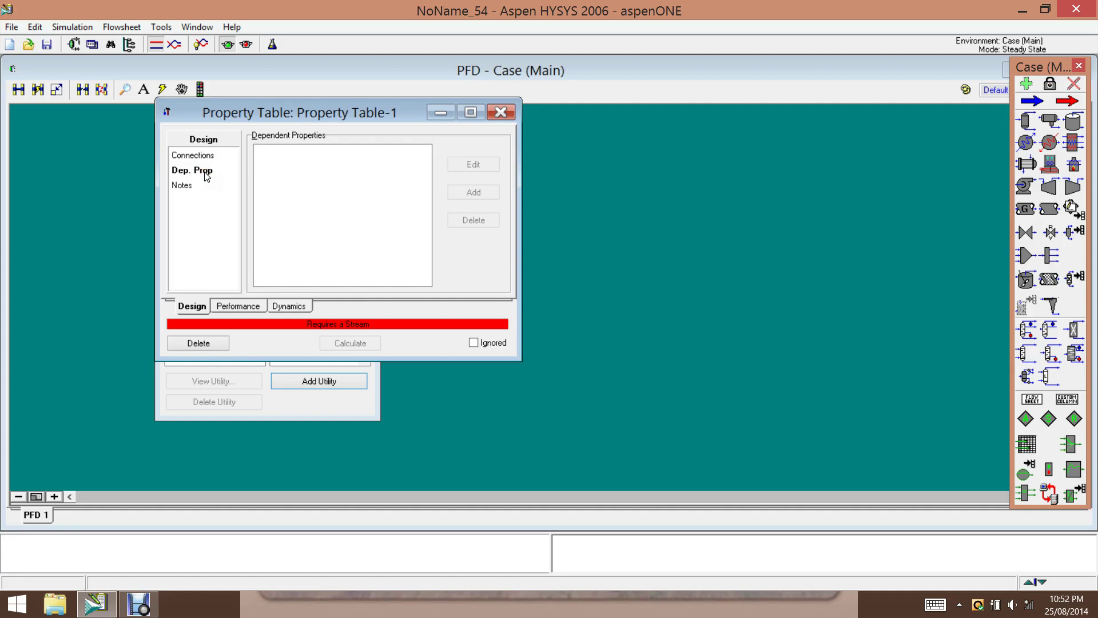
click(202, 156)
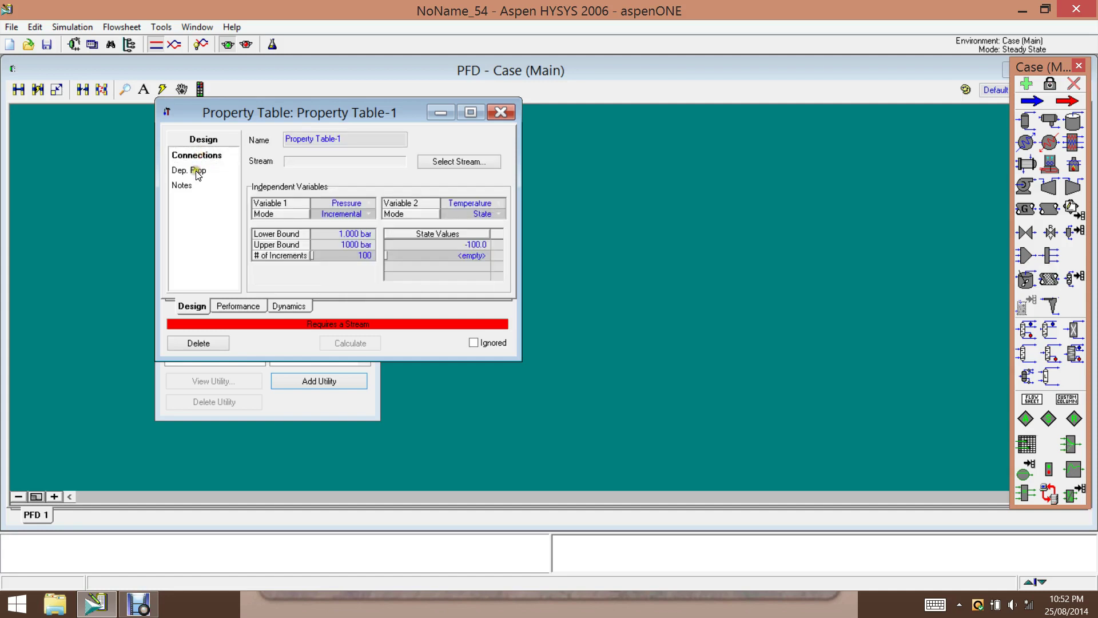
click(197, 172)
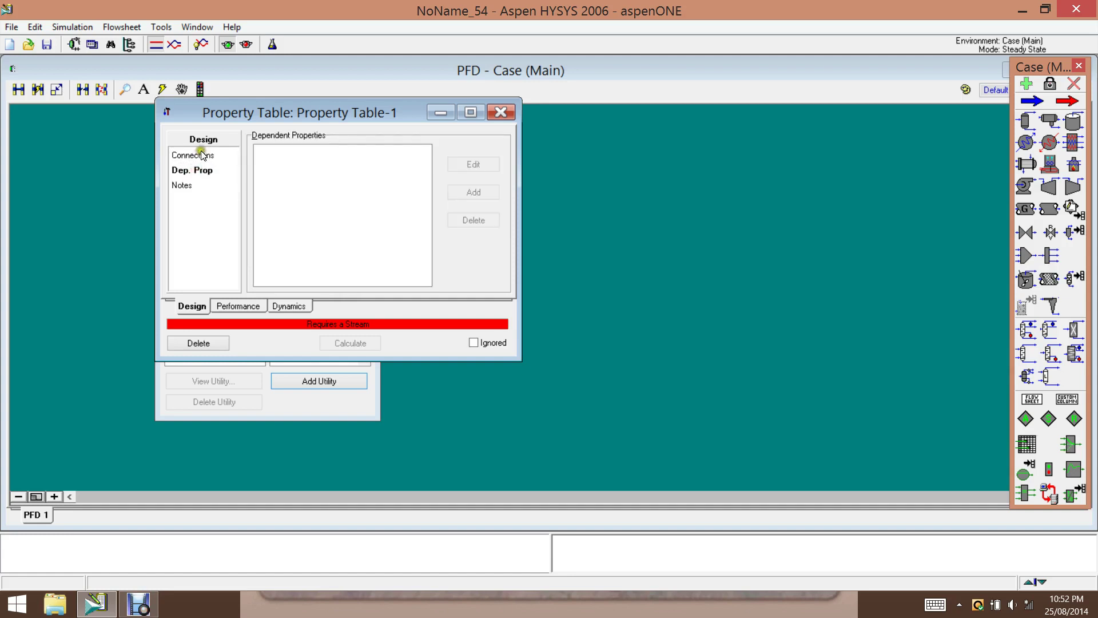
click(201, 155)
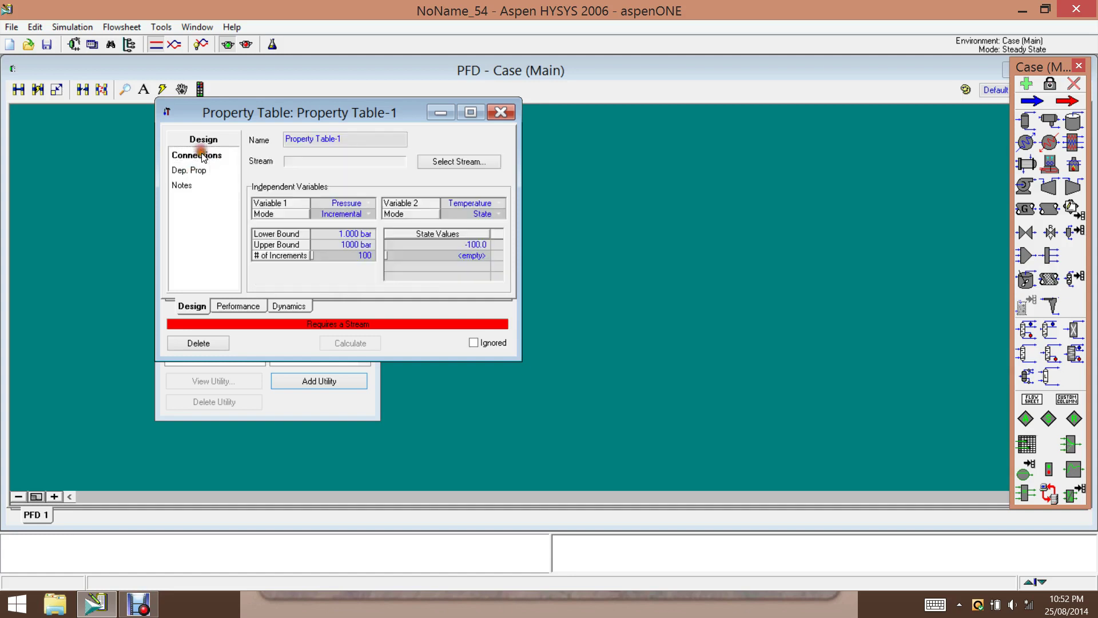
click(444, 162)
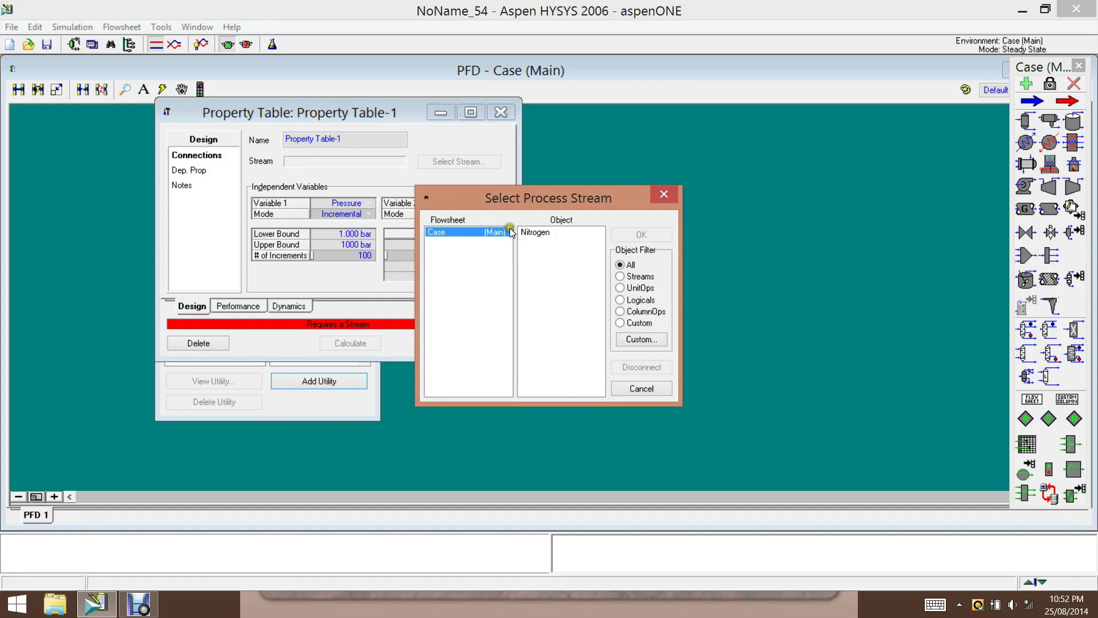
click(523, 232)
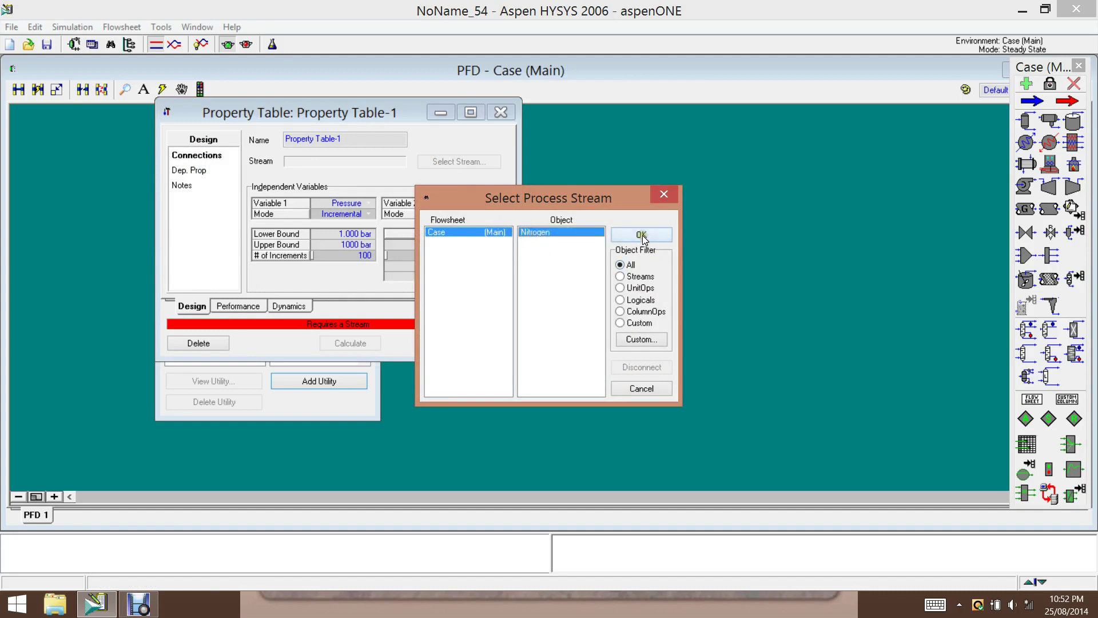
click(642, 236)
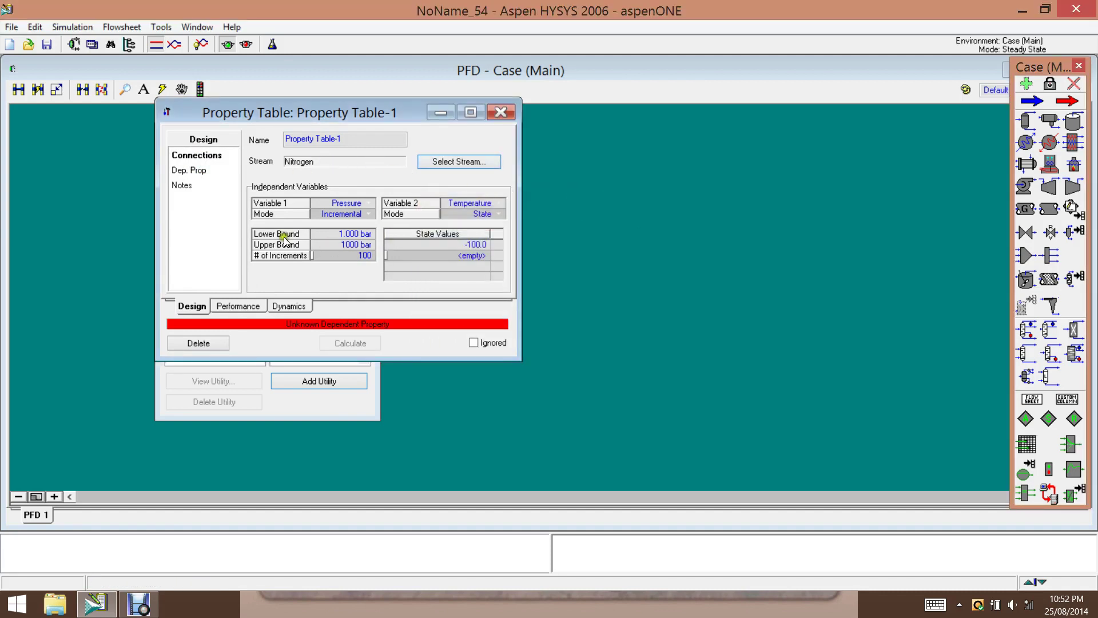
Add Mass Density as the table's dependent property
click(190, 169)
click(474, 193)
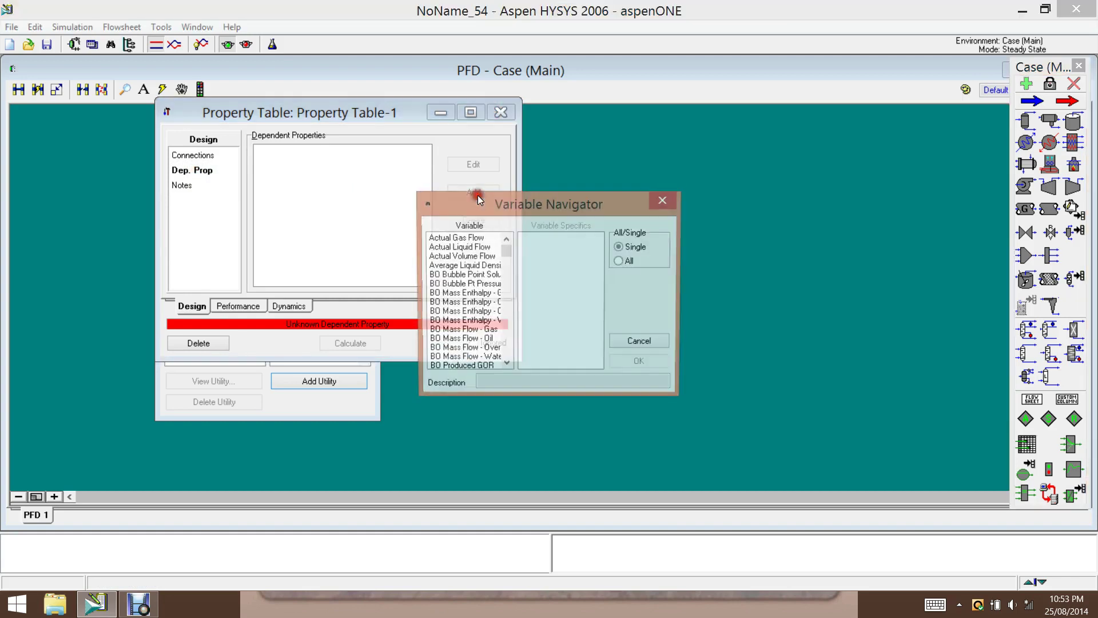
drag(510, 256, 509, 287)
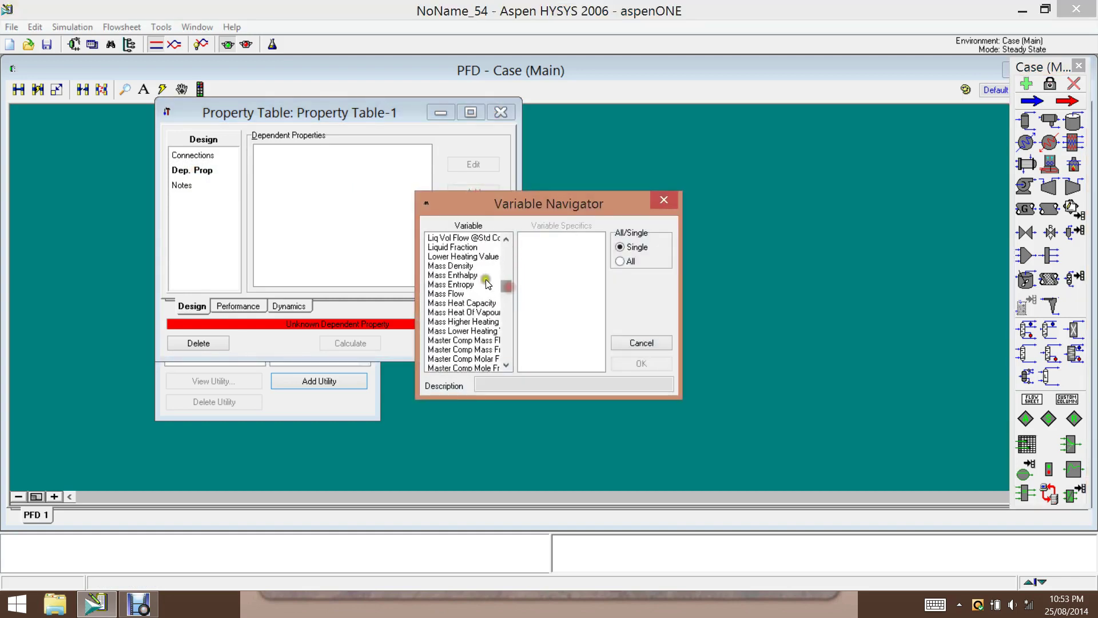
click(469, 265)
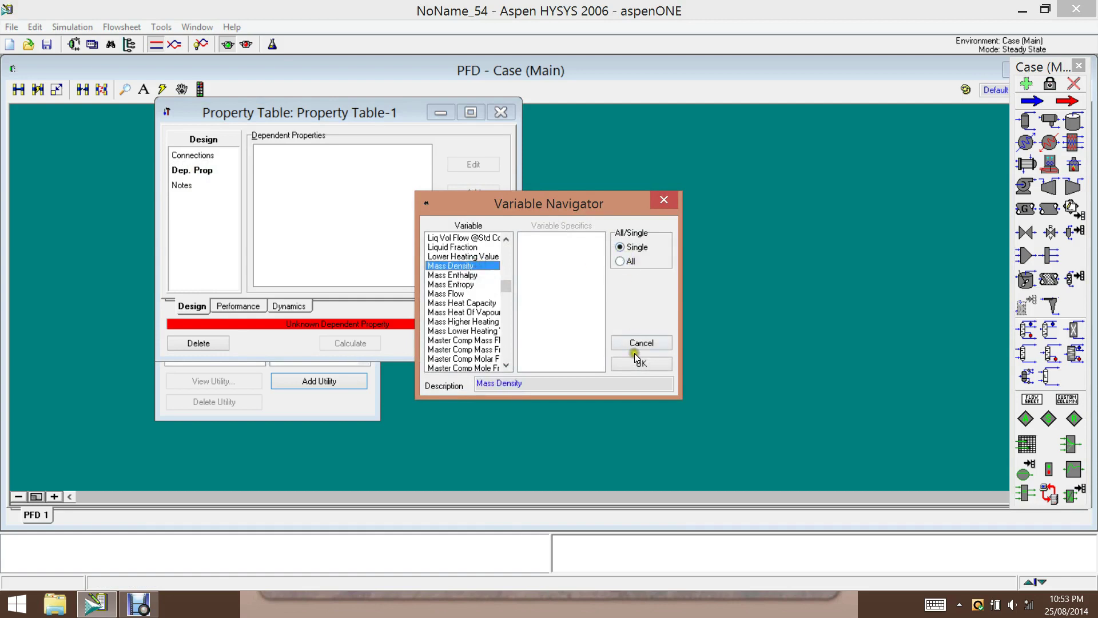
click(641, 365)
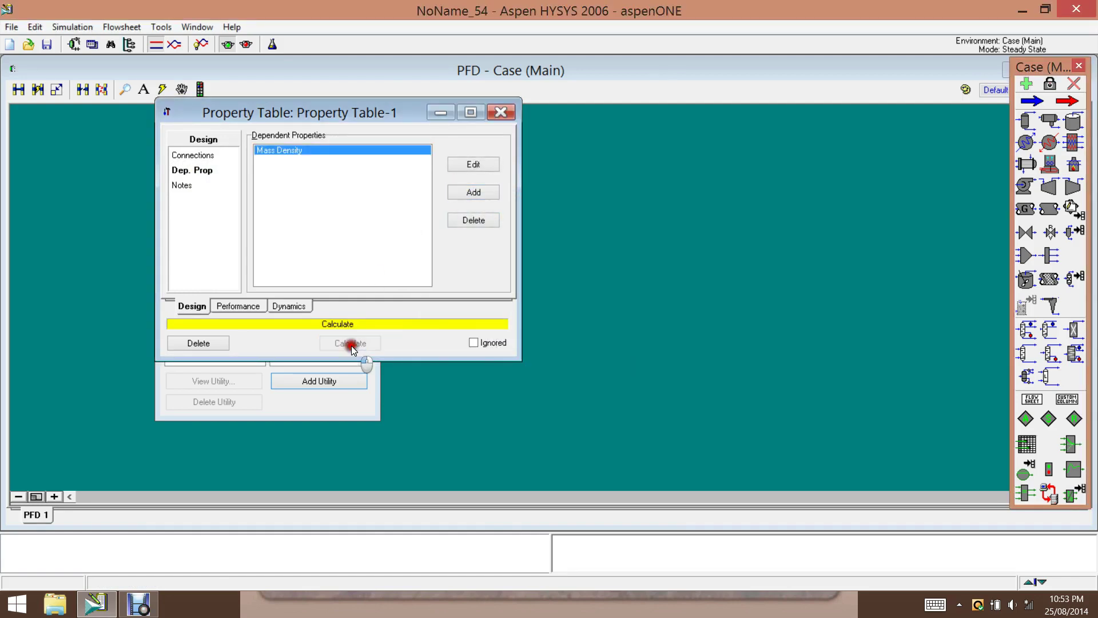
Calculate the property table and view nitrogen mass density for each pressure at -100 C
click(350, 342)
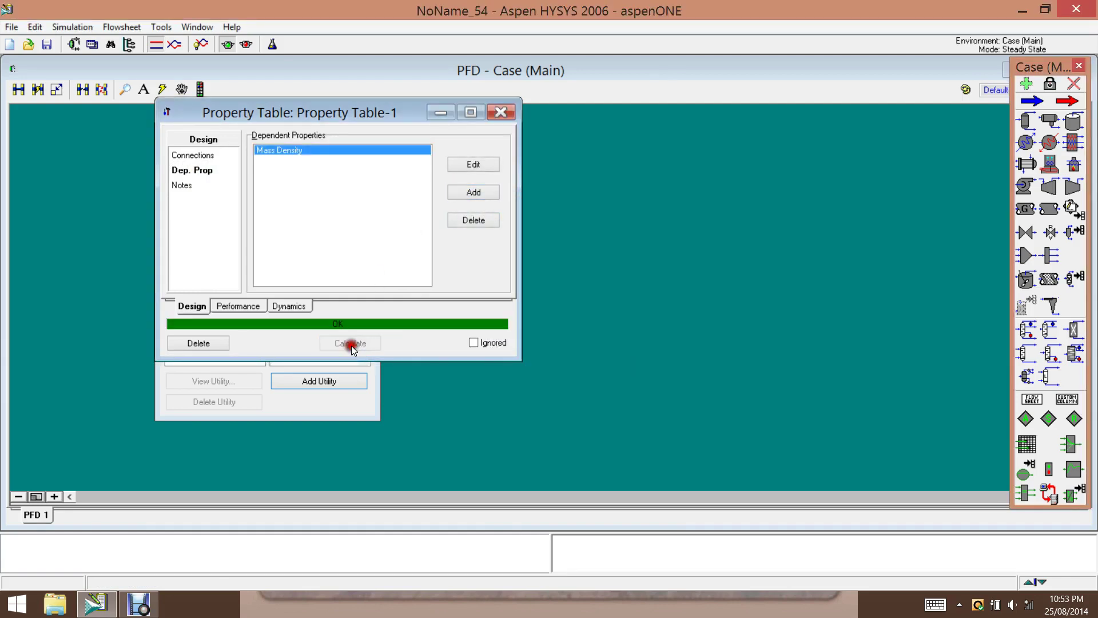
click(235, 306)
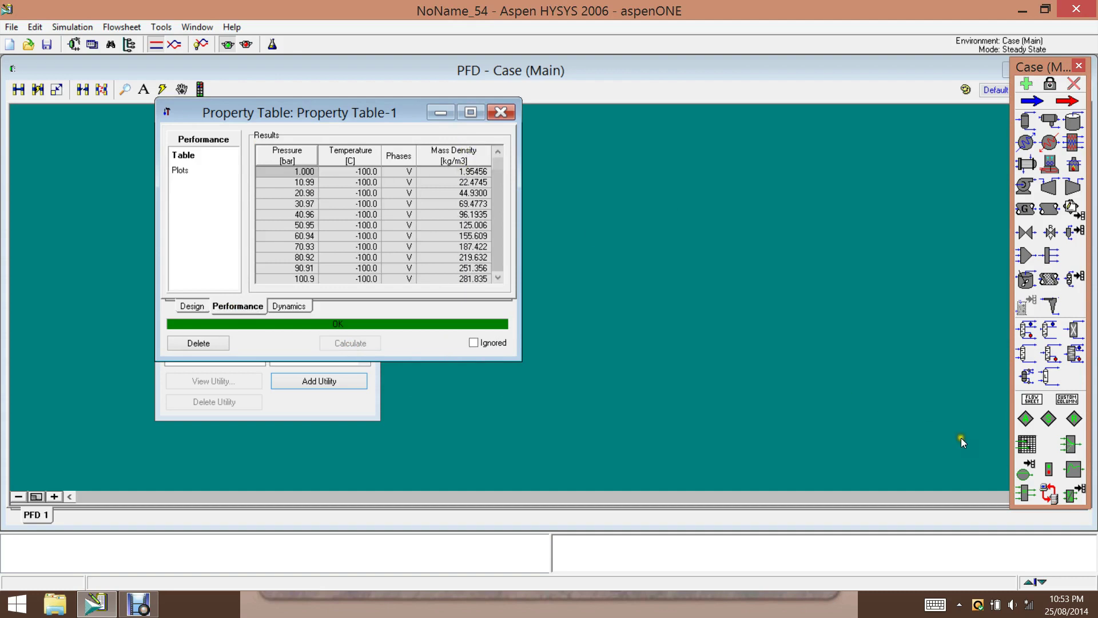
mouse_move(452, 179)
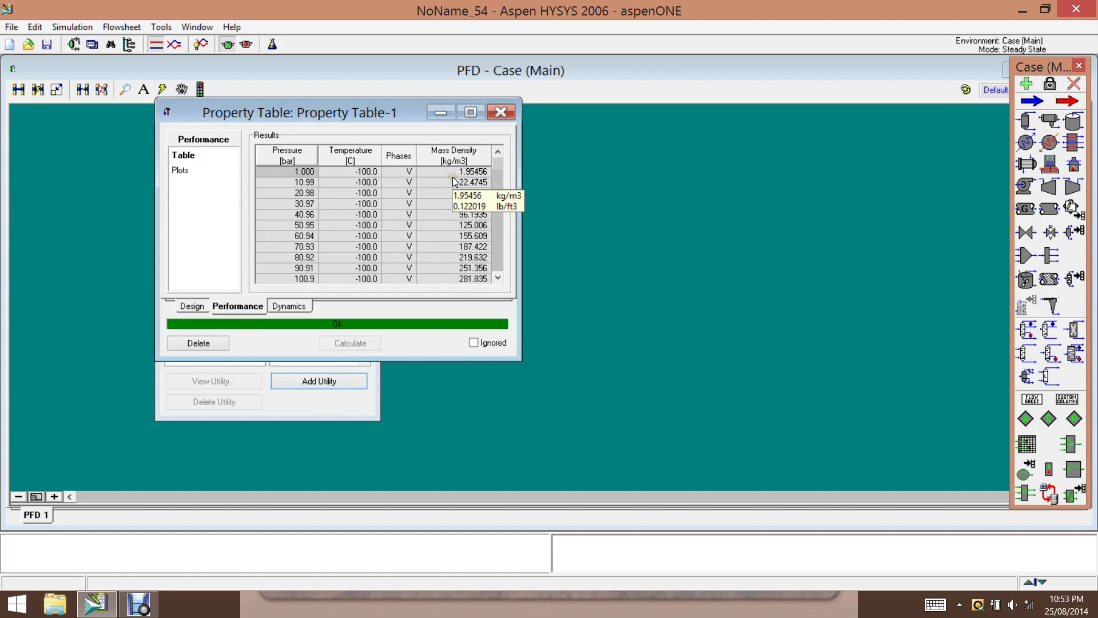